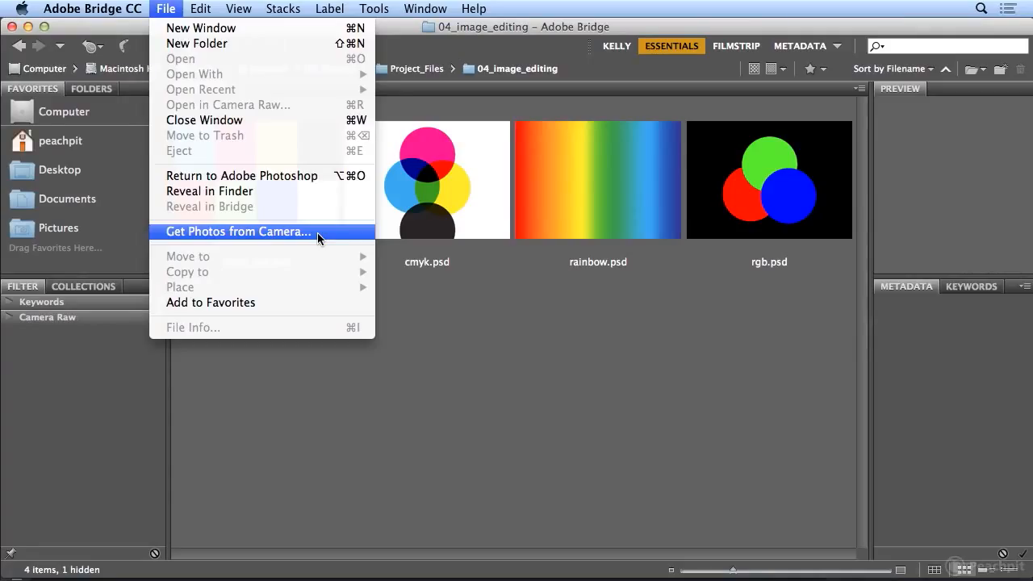
# Open the photo import from camera, declining automatic launch when a device connects and suppressing that question for future imports.
pyautogui.click(317, 232)
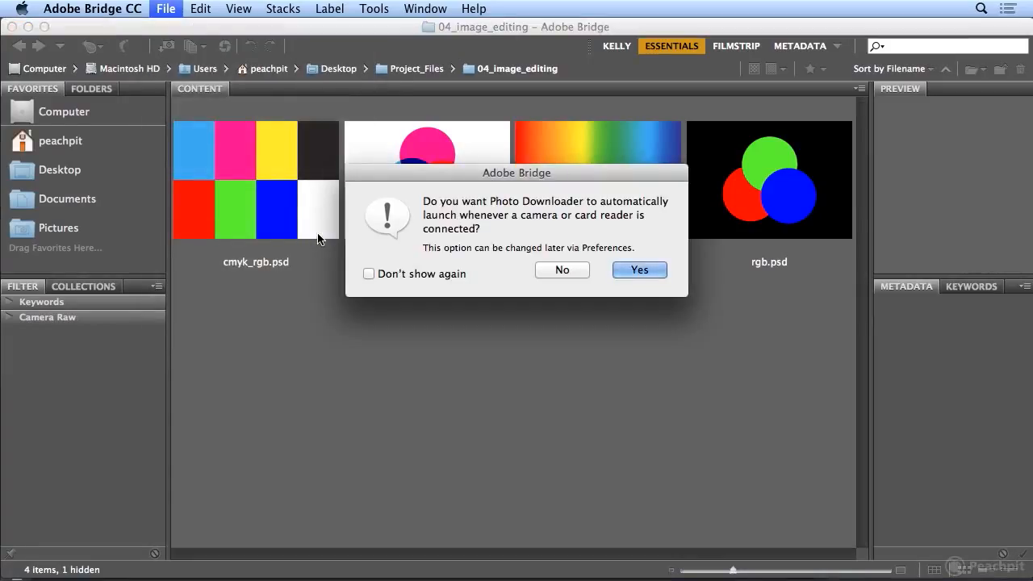
pyautogui.click(386, 275)
pyautogui.click(562, 270)
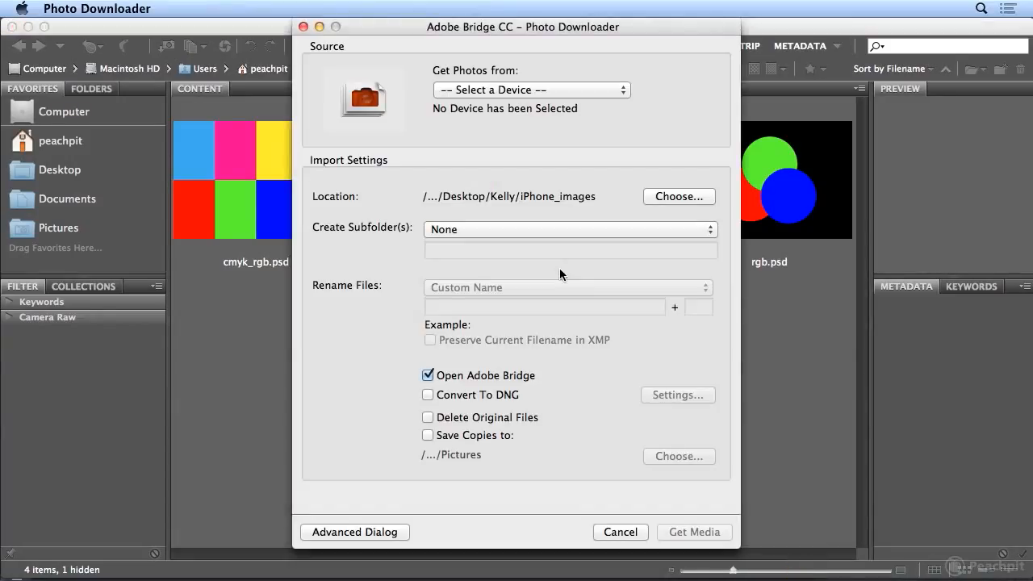
# Choose the iPhone as the photo source and switch the downloader to its advanced view.
pyautogui.click(483, 91)
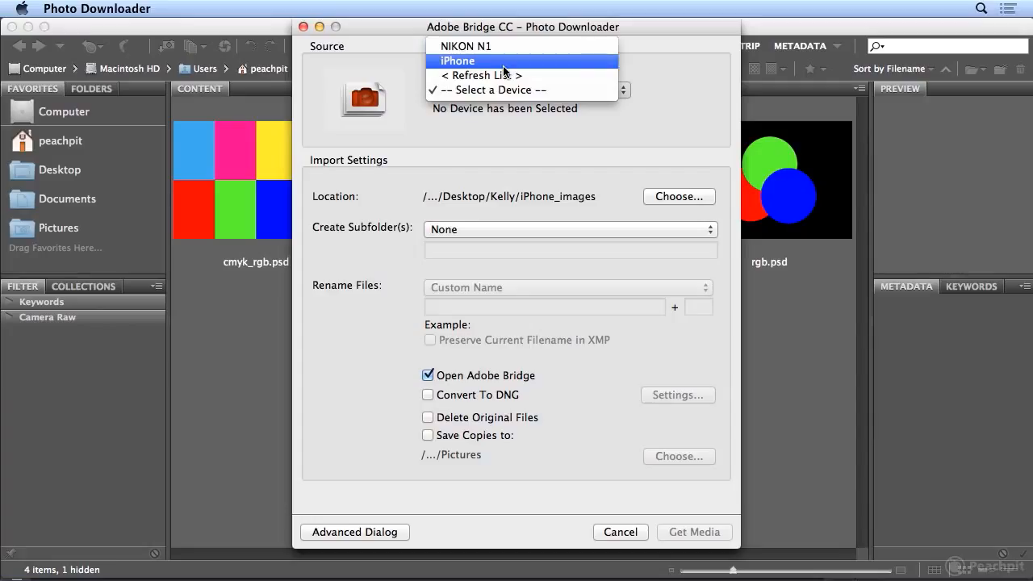
pyautogui.click(503, 67)
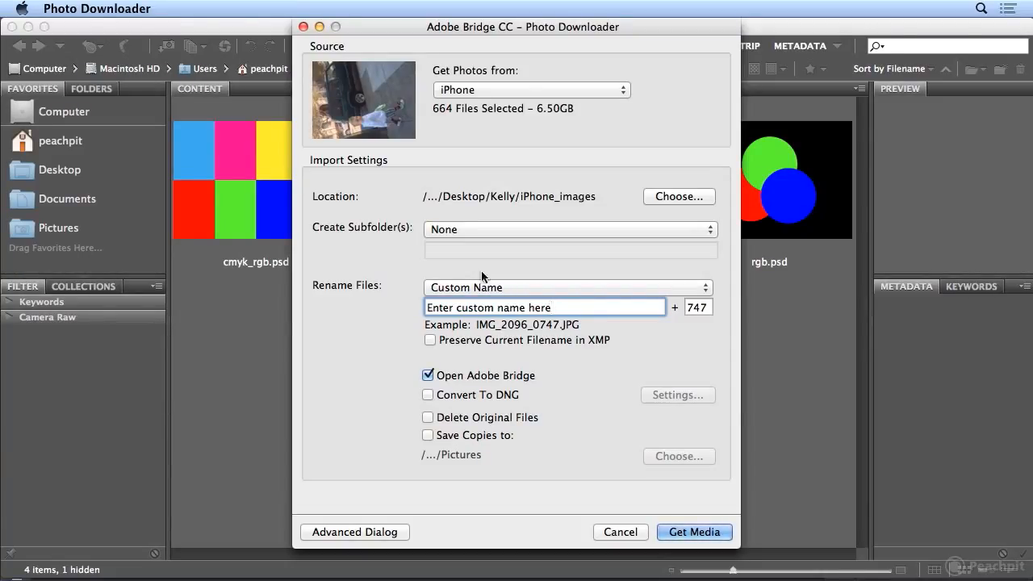
pyautogui.click(352, 532)
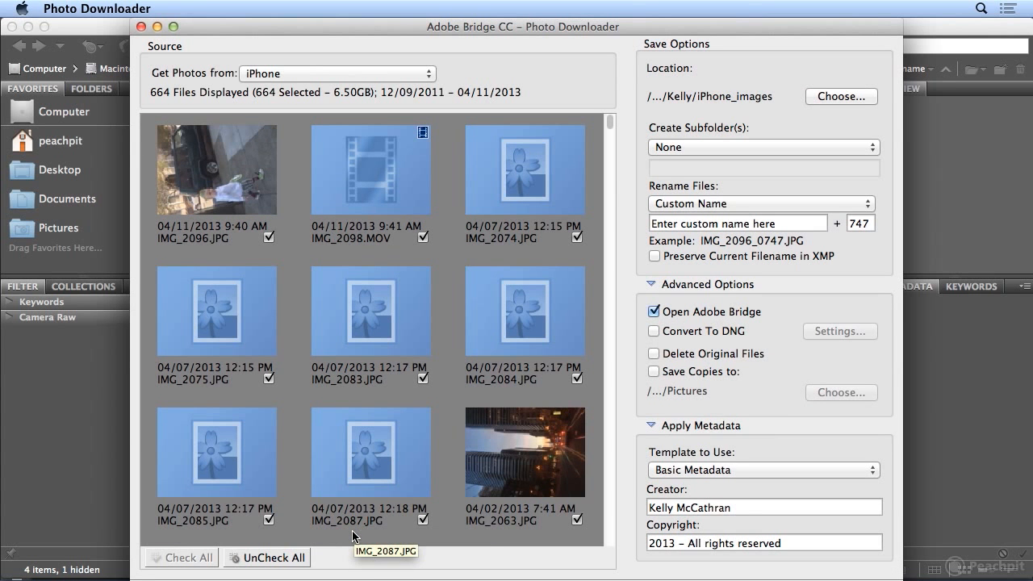
# Deselect all photos, and mark only IMG_2063, IMG_2064 and IMG_2065 for import.
pyautogui.click(272, 561)
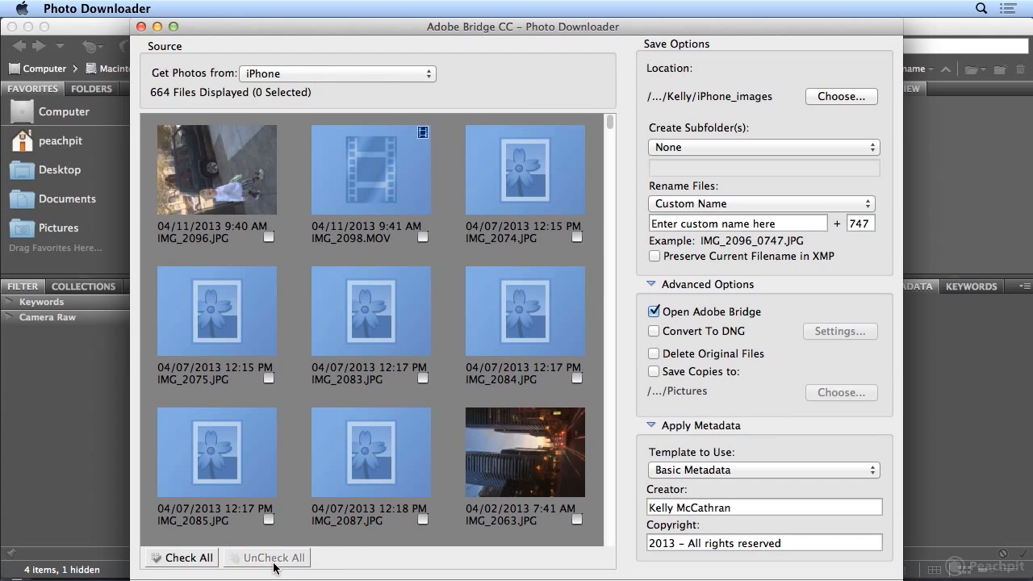
pyautogui.click(577, 519)
pyautogui.click(611, 524)
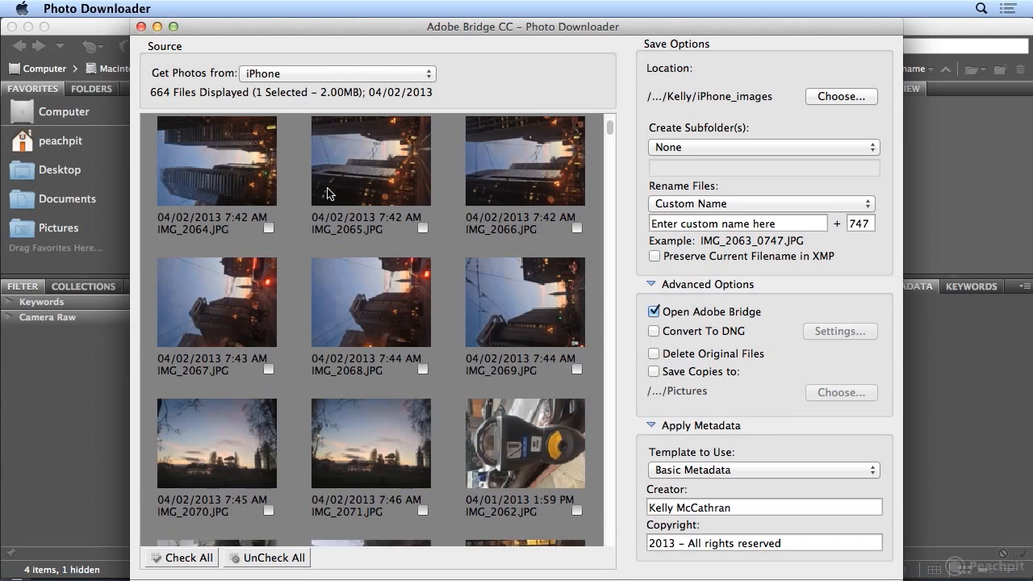
pyautogui.click(269, 237)
pyautogui.click(424, 238)
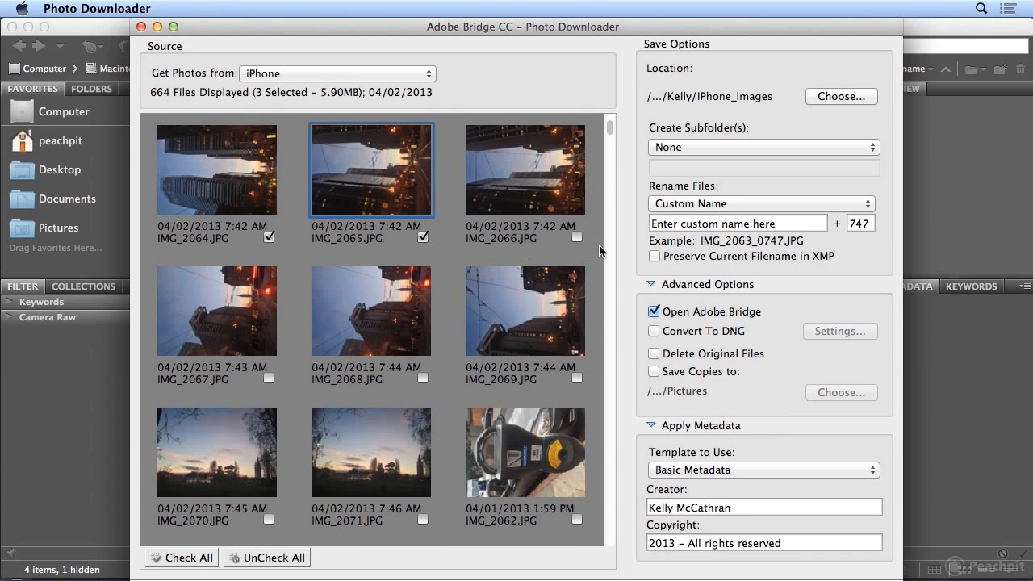
# Add the 03/30/2013 street photos IMG_2056, IMG_2057 and IMG_2058 to the import selection.
pyautogui.click(614, 400)
pyautogui.click(611, 401)
pyautogui.click(612, 400)
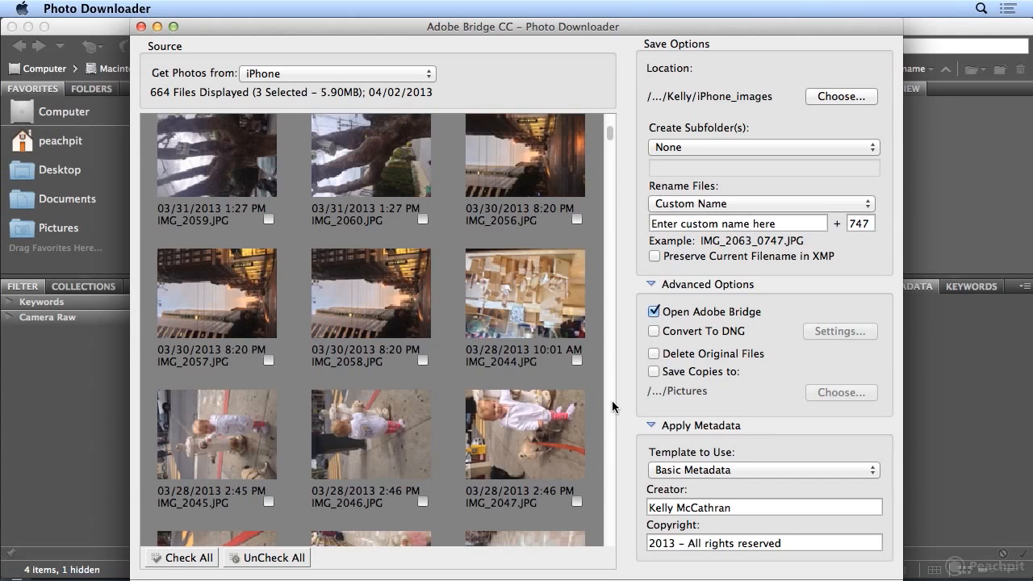
pyautogui.click(612, 400)
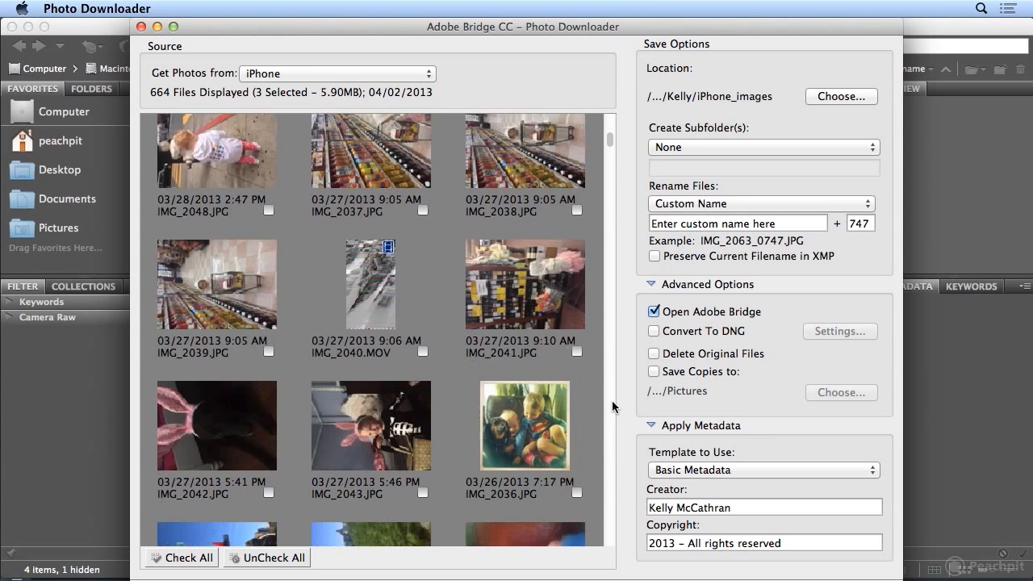
pyautogui.click(612, 129)
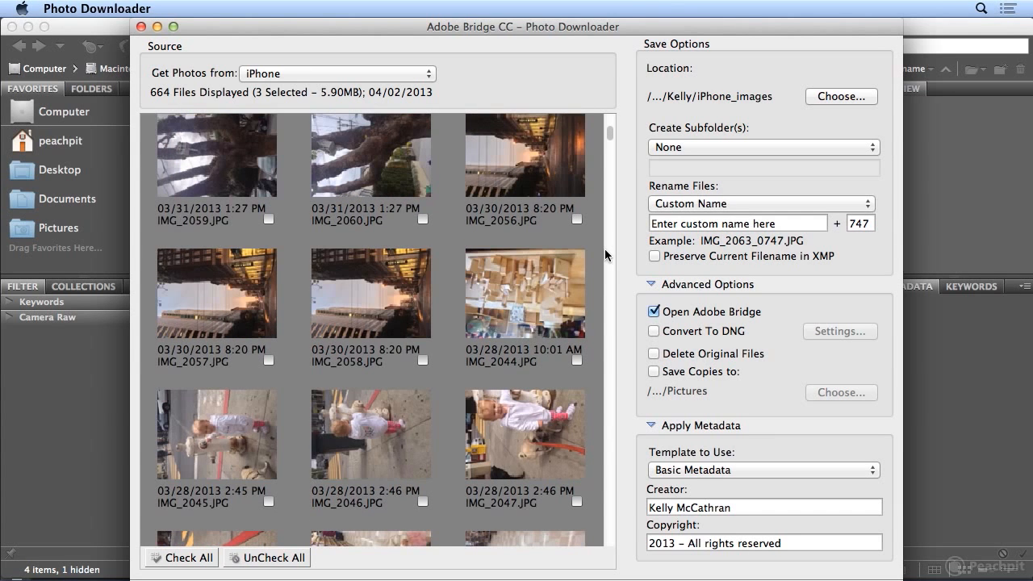
pyautogui.click(577, 219)
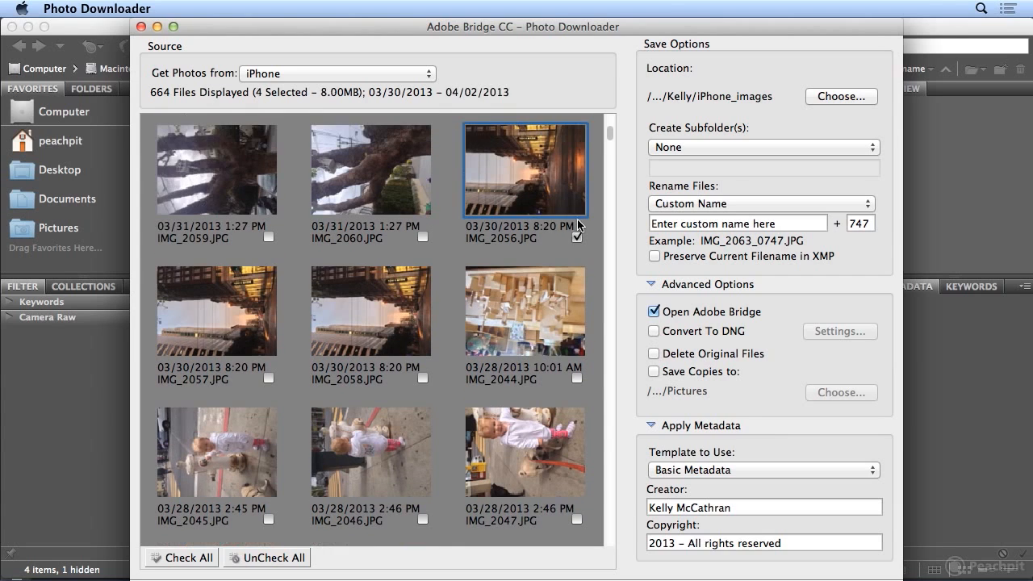
pyautogui.click(272, 379)
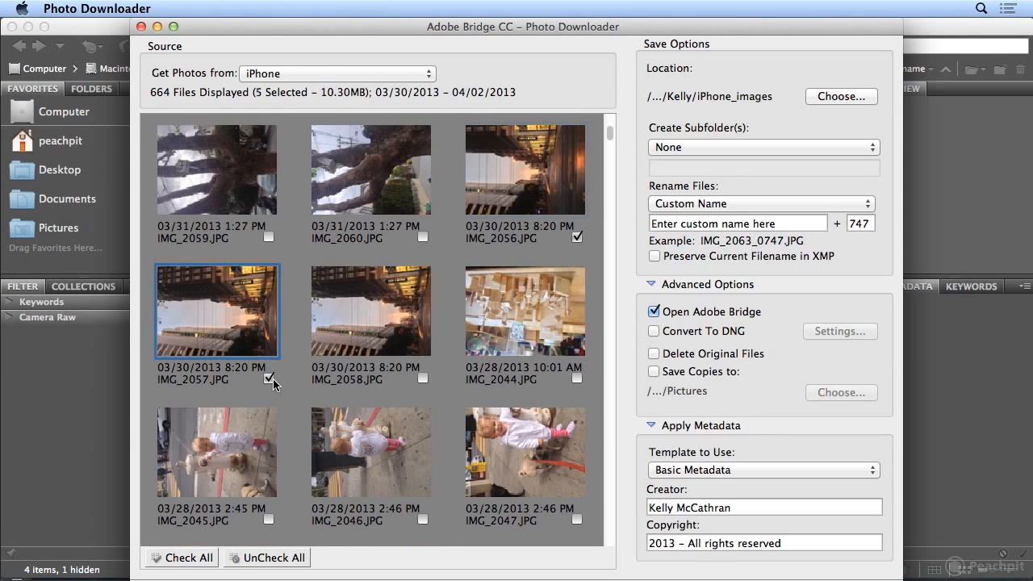
pyautogui.click(423, 380)
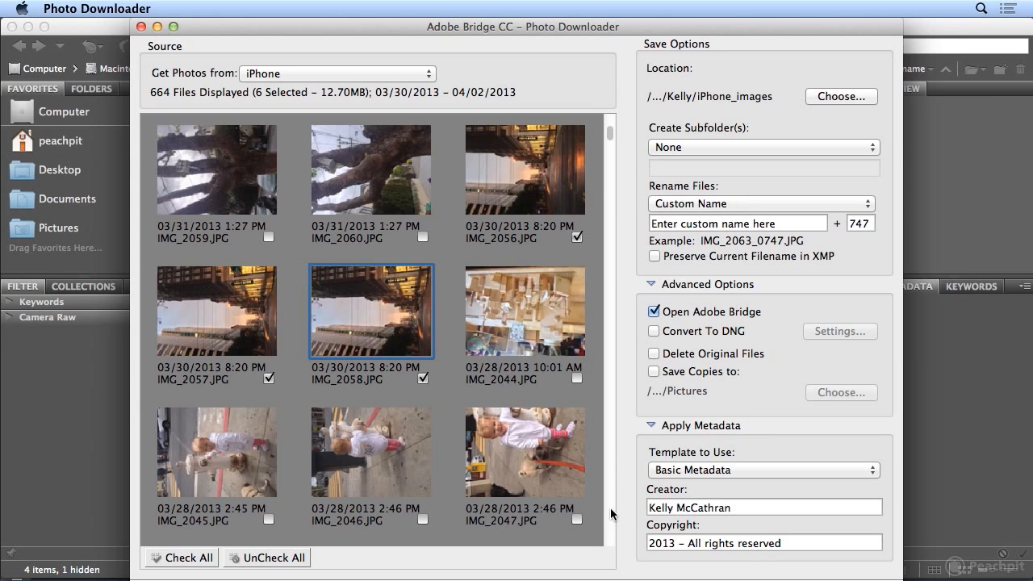
# Find the 08/19/2012 photos and mark IMG_1016, IMG_1017, IMG_1018 and IMG_1019 for import.
pyautogui.scroll(-15, 611, 508)
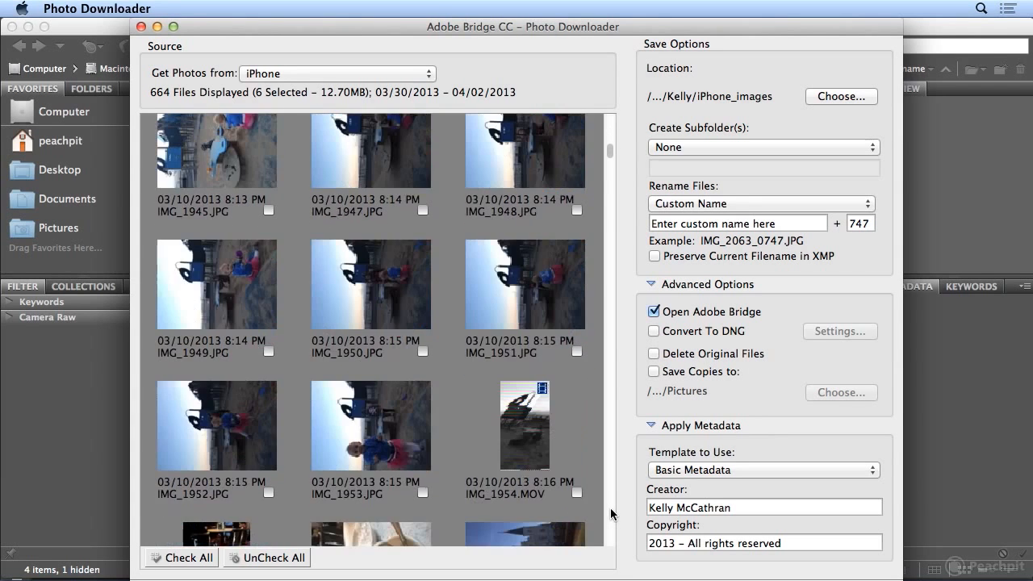
pyautogui.scroll(-10, 611, 508)
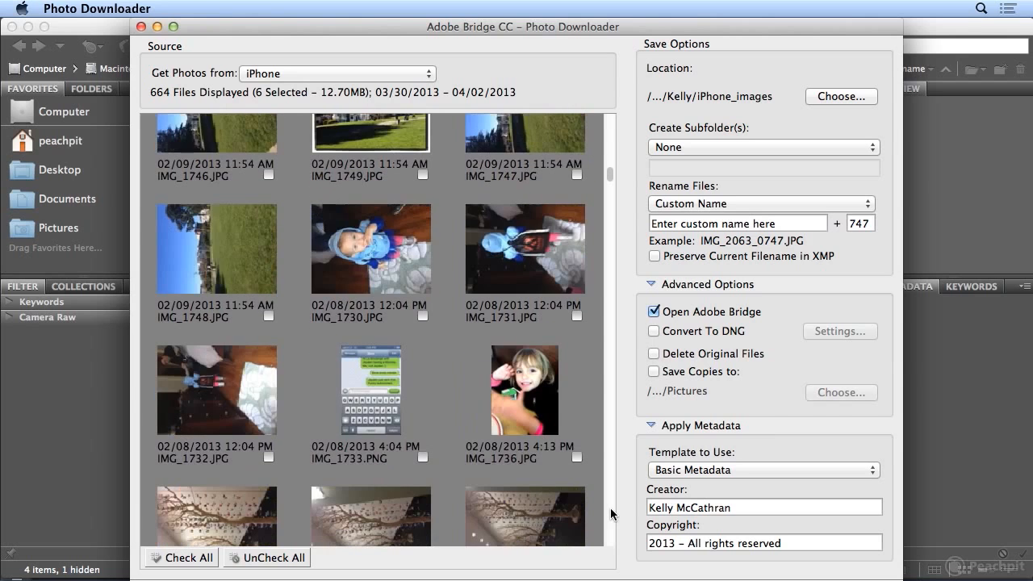
pyautogui.scroll(-12, 611, 508)
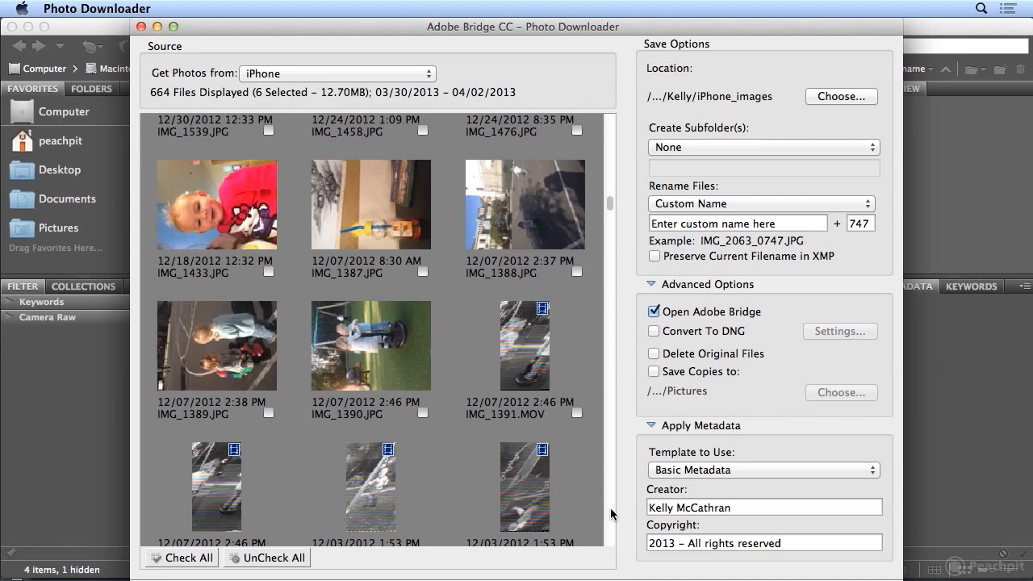
pyautogui.scroll(-8, 611, 514)
pyautogui.scroll(-3, 611, 512)
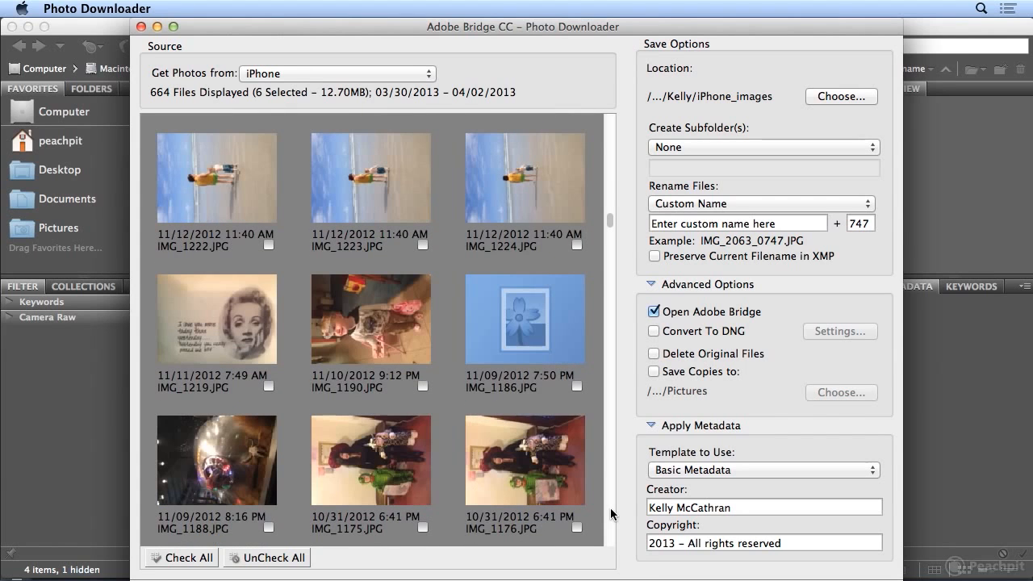
pyautogui.scroll(-5, 610, 513)
pyautogui.scroll(-15, 612, 513)
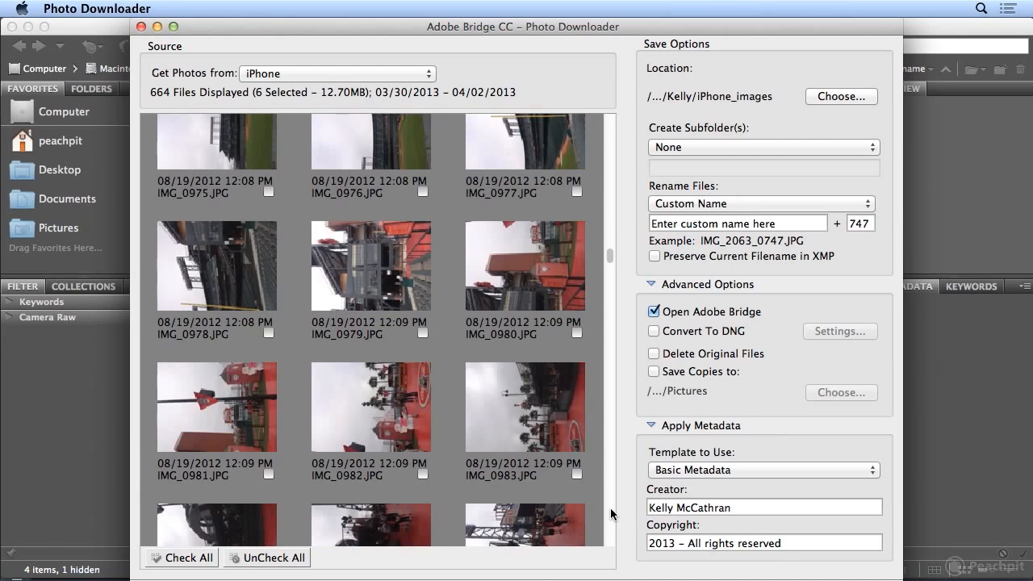
pyautogui.scroll(-12, 611, 513)
pyautogui.scroll(-6, 610, 514)
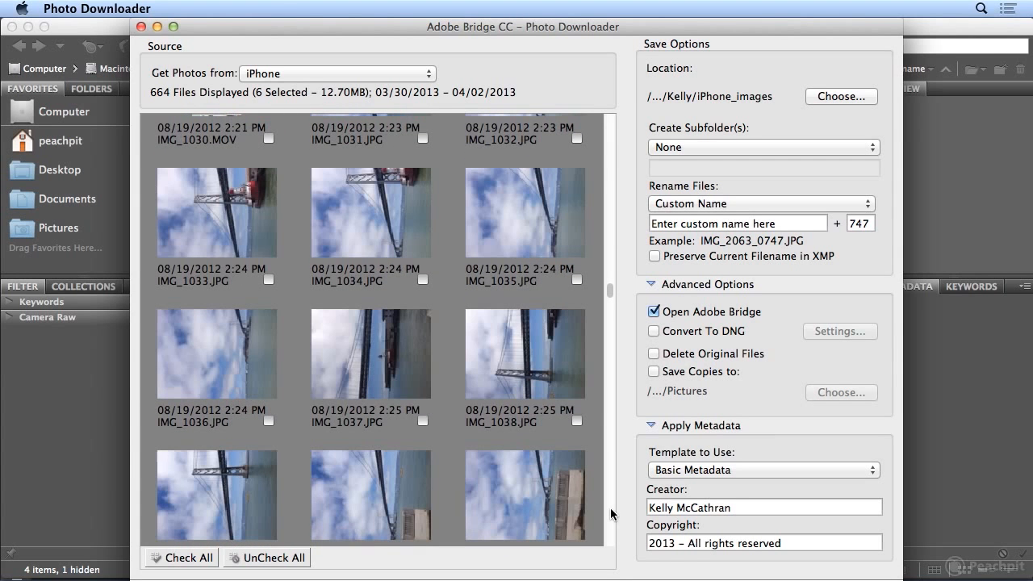
pyautogui.click(611, 253)
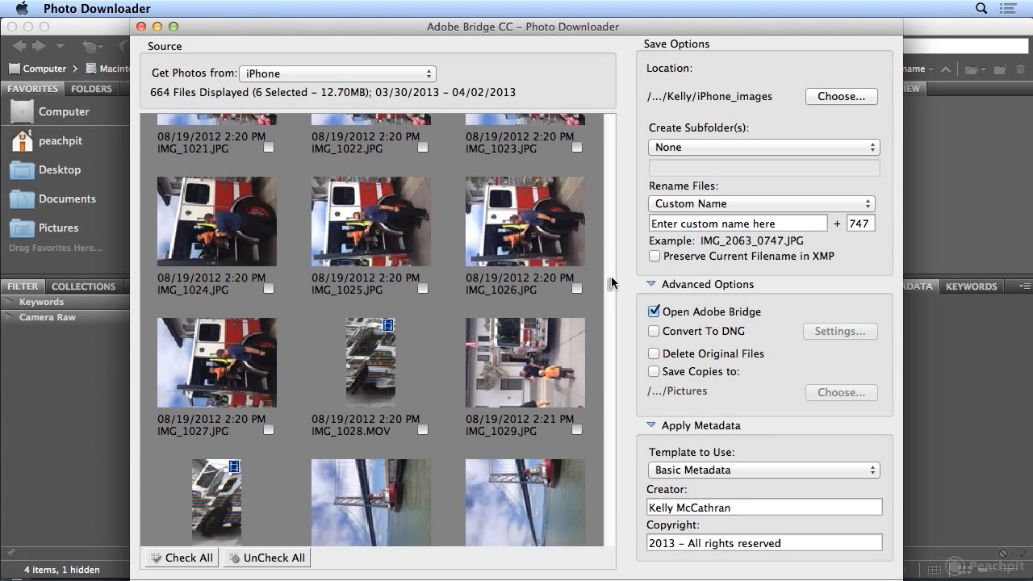
pyautogui.click(612, 216)
pyautogui.click(423, 298)
pyautogui.click(576, 298)
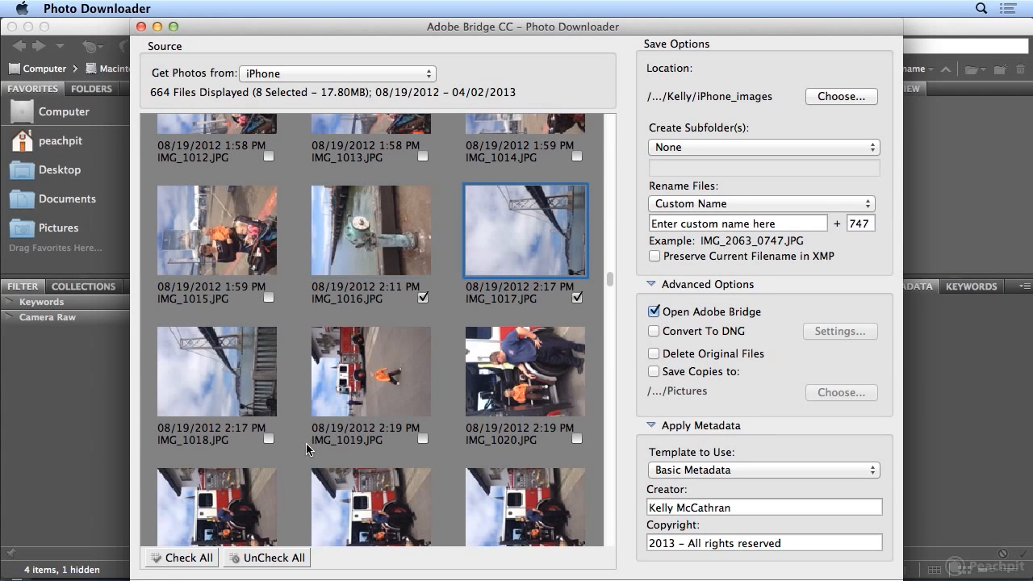
pyautogui.click(269, 439)
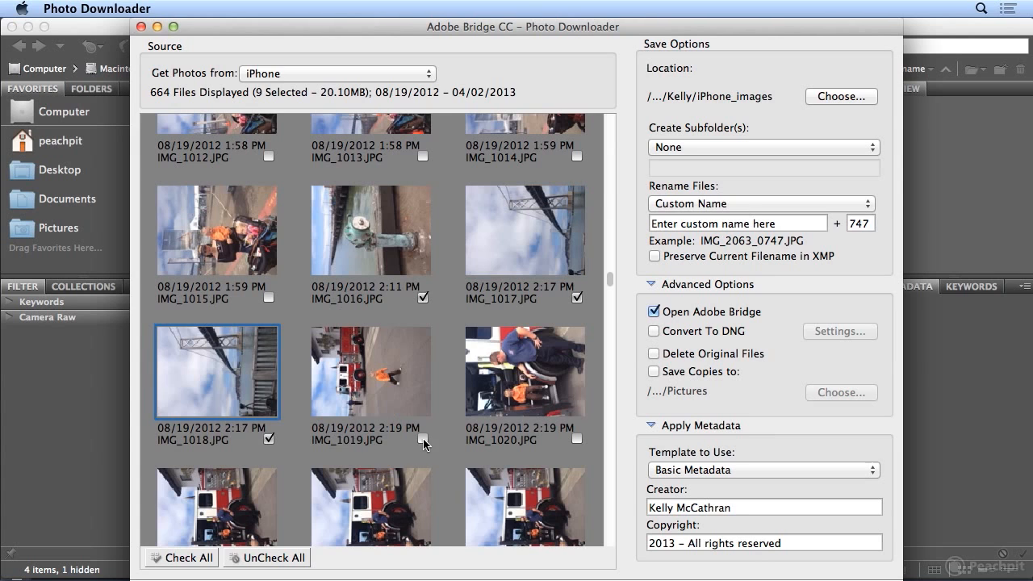
pyautogui.click(423, 439)
# Mark two more 08/19/2012 files for import from the rows just before IMG_1033.
pyautogui.scroll(-5, 605, 472)
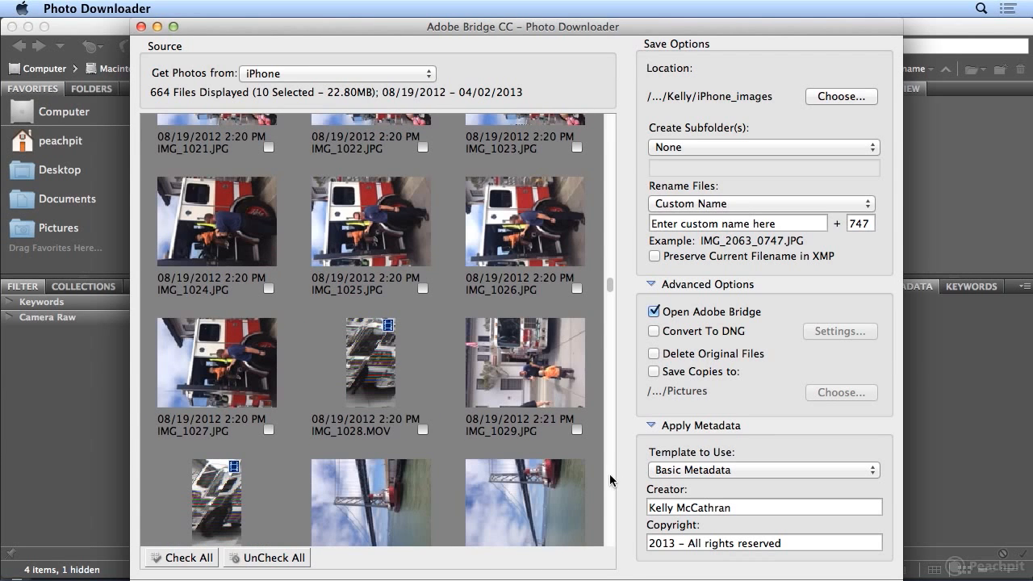
pyautogui.scroll(-5, 608, 482)
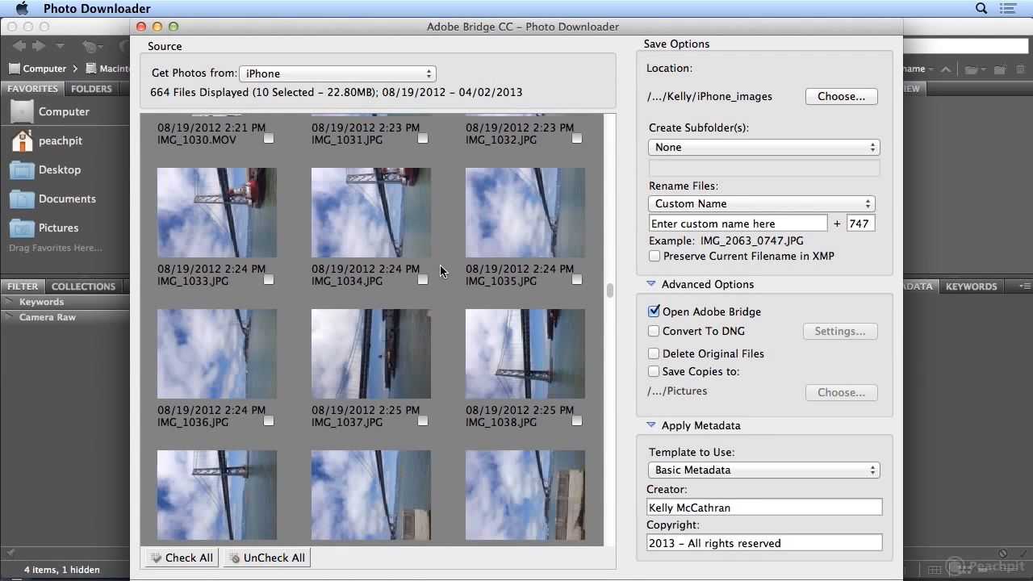
pyautogui.scroll(5, 616, 166)
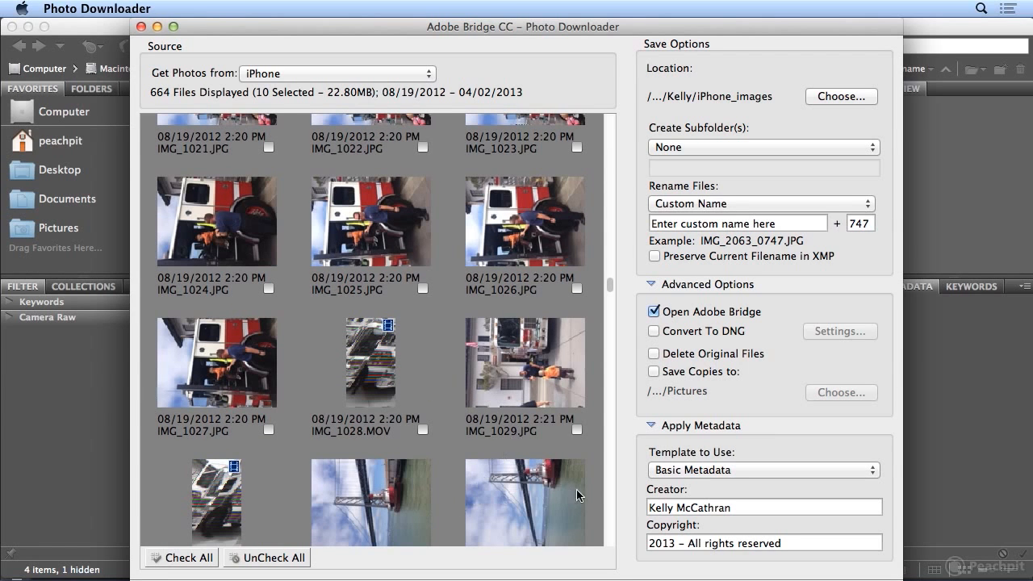
pyautogui.scroll(-5, 611, 497)
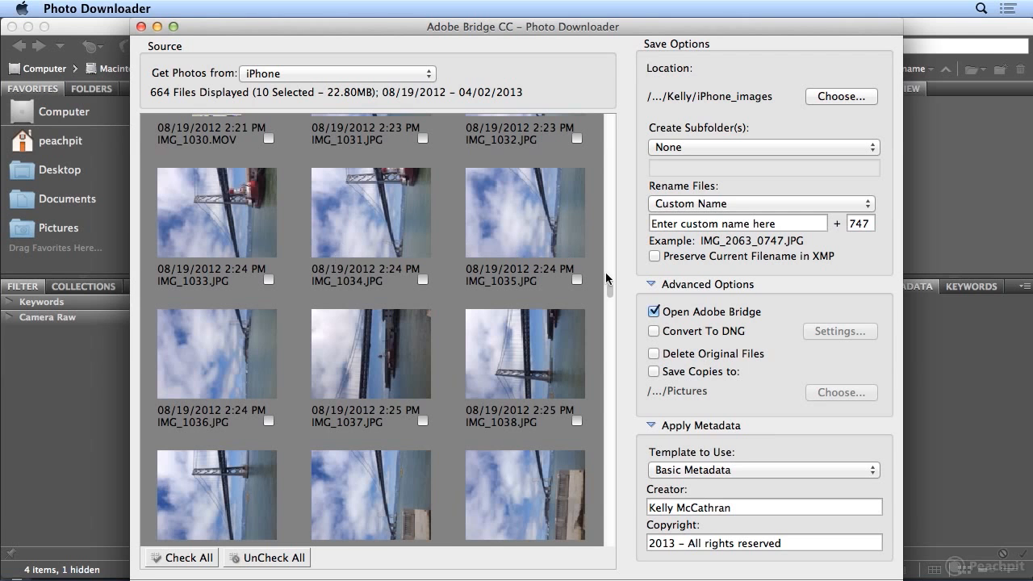
pyautogui.scroll(3, 609, 289)
pyautogui.click(423, 418)
pyautogui.click(576, 418)
# Add the six bridge photos IMG_1036 through IMG_1041 to the import selection.
pyautogui.scroll(-3, 607, 445)
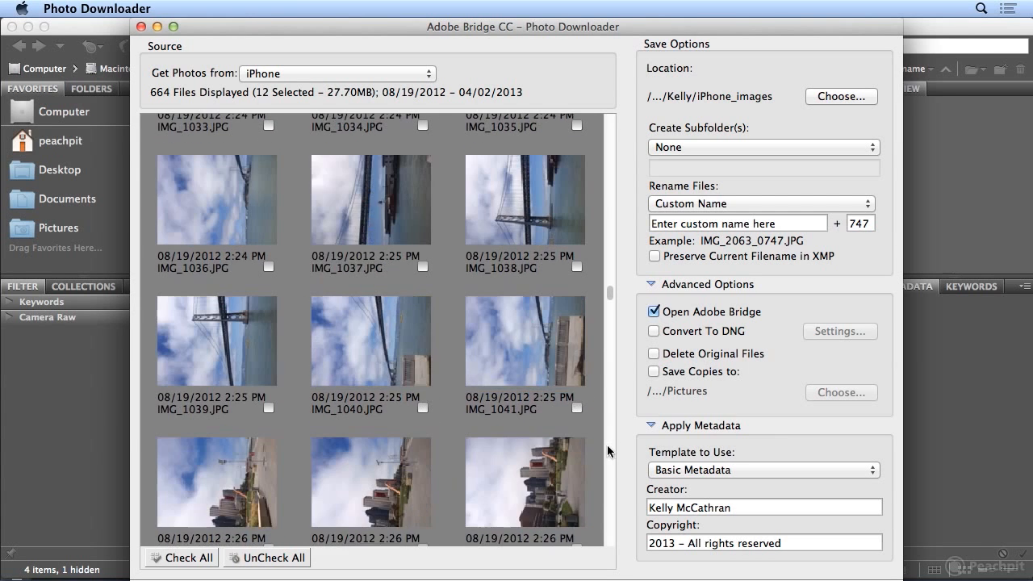
pyautogui.click(268, 266)
pyautogui.click(423, 266)
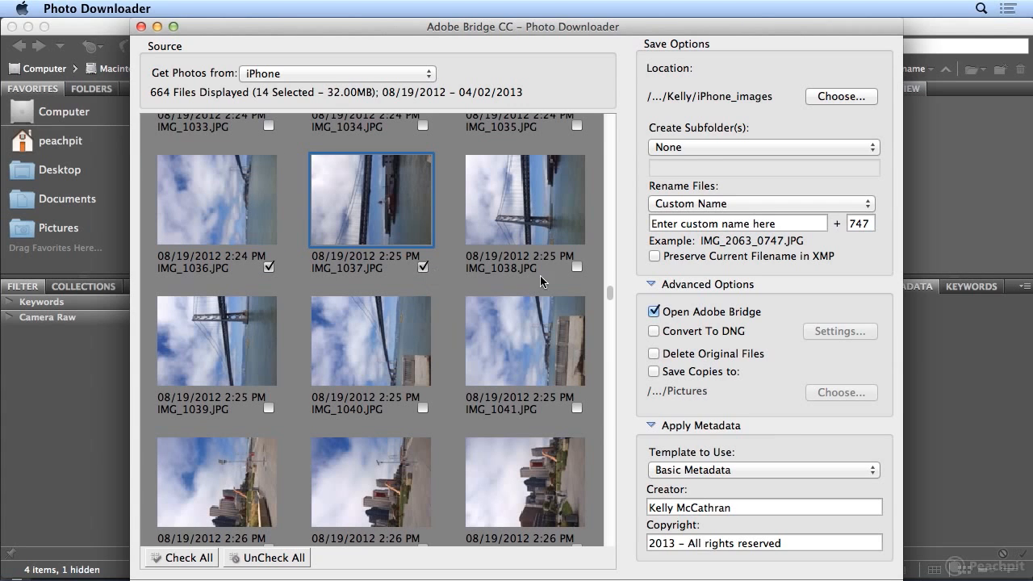
pyautogui.click(576, 267)
pyautogui.click(268, 409)
pyautogui.click(423, 409)
pyautogui.click(577, 408)
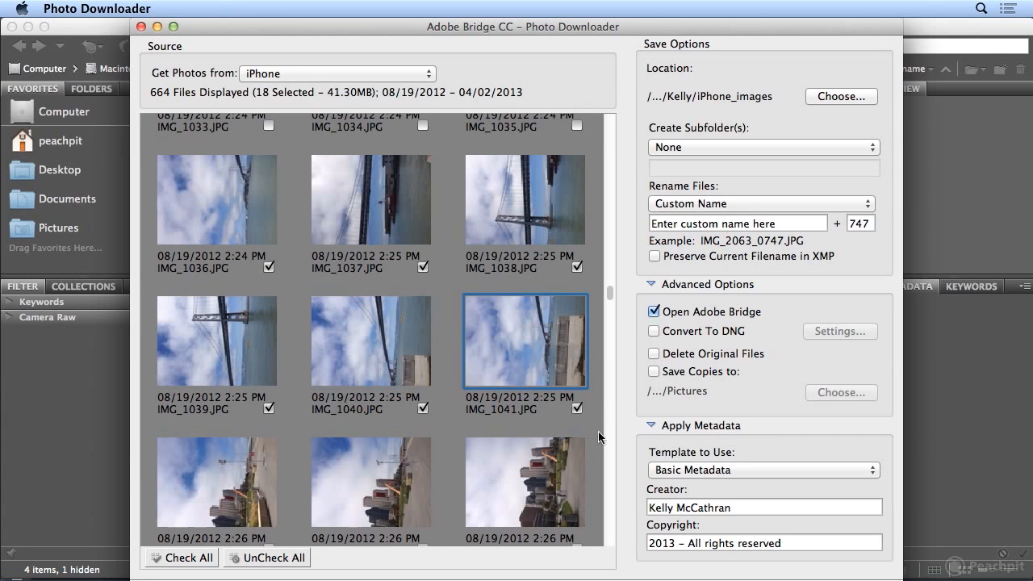
# Mark IMG_1050 and the sculpture photos IMG_1054 through IMG_1059 for import.
pyautogui.scroll(-5, 608, 439)
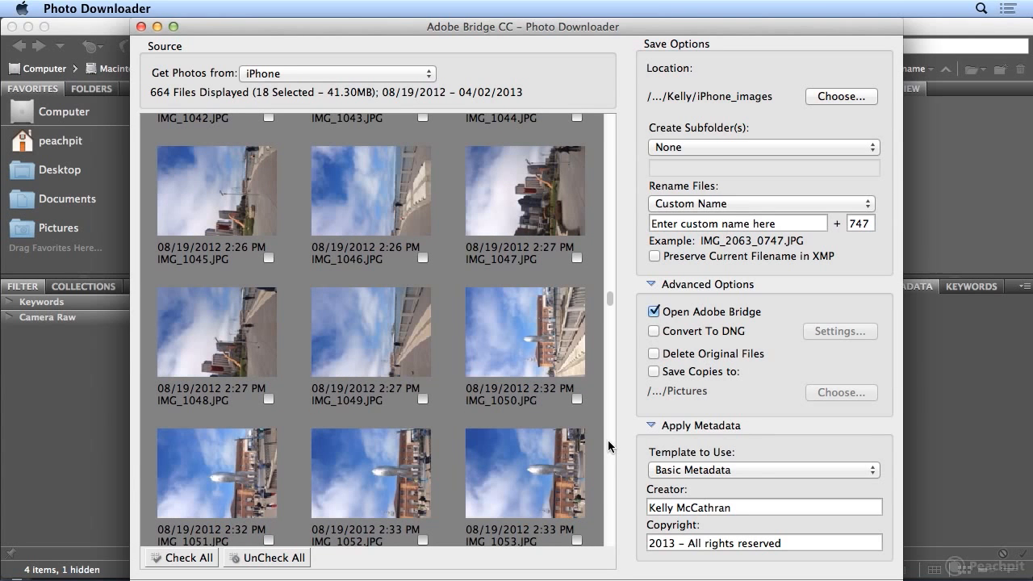
pyautogui.click(578, 399)
pyautogui.scroll(-5, 607, 433)
pyautogui.click(269, 249)
pyautogui.click(423, 249)
pyautogui.click(577, 249)
pyautogui.click(268, 391)
pyautogui.click(423, 390)
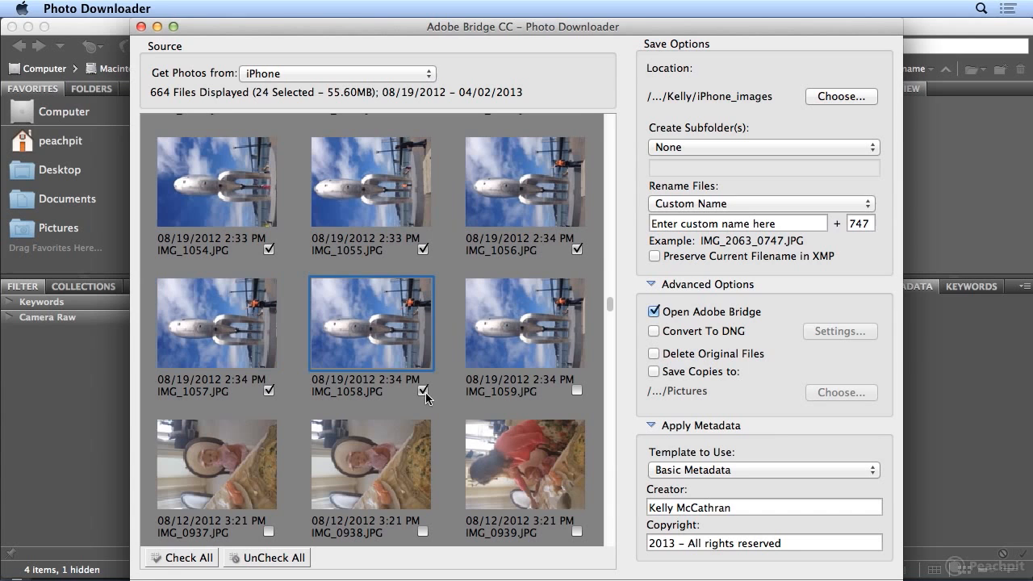
pyautogui.click(577, 392)
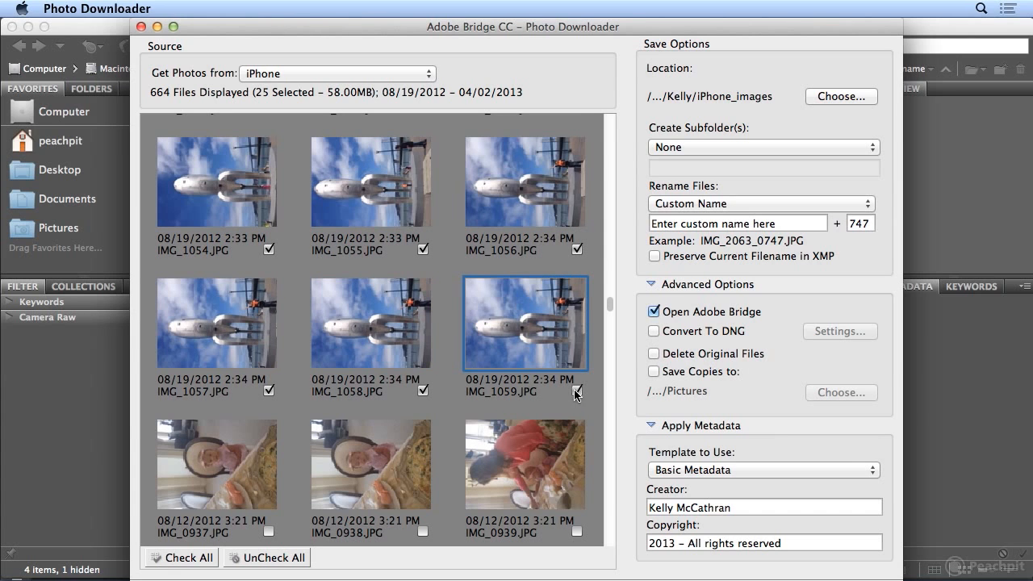
# Create a folder named iPhone_images in Project_Files/04_image_editing on the Desktop and choose it as the save location.
pyautogui.click(855, 94)
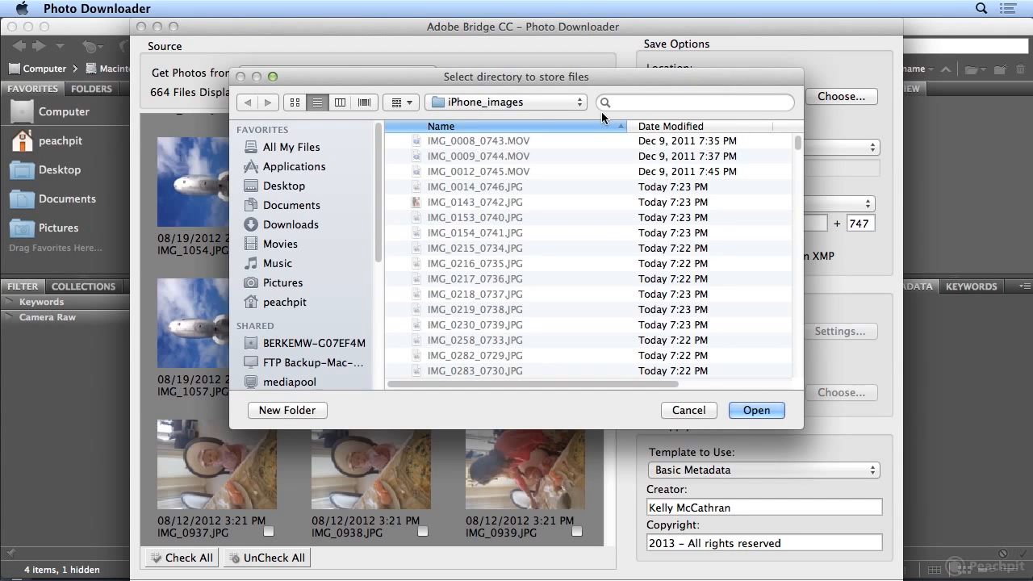
pyautogui.press('super+d')
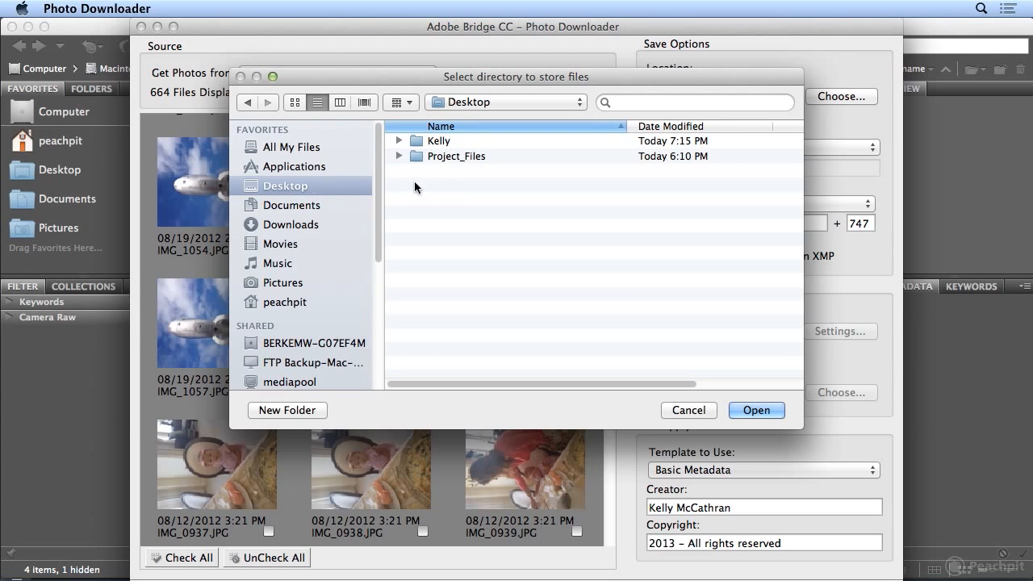
pyautogui.doubleClick(468, 157)
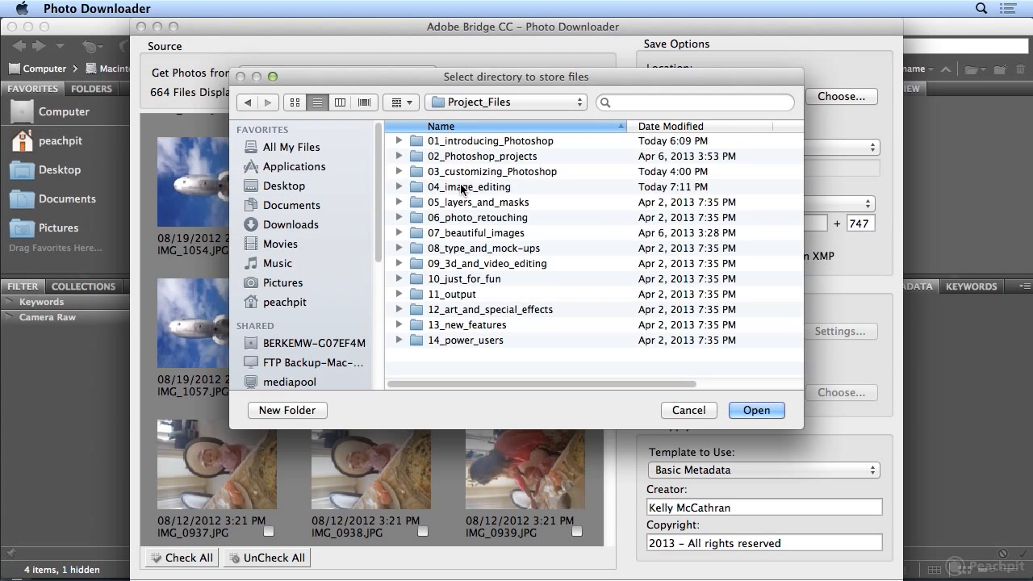
pyautogui.doubleClick(460, 185)
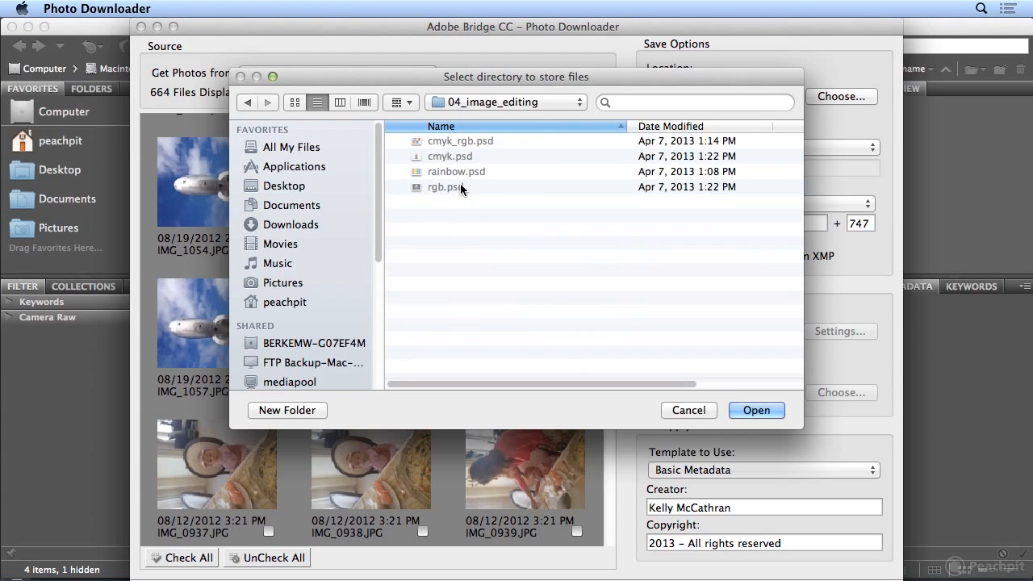
pyautogui.click(310, 409)
pyautogui.write('iPh')
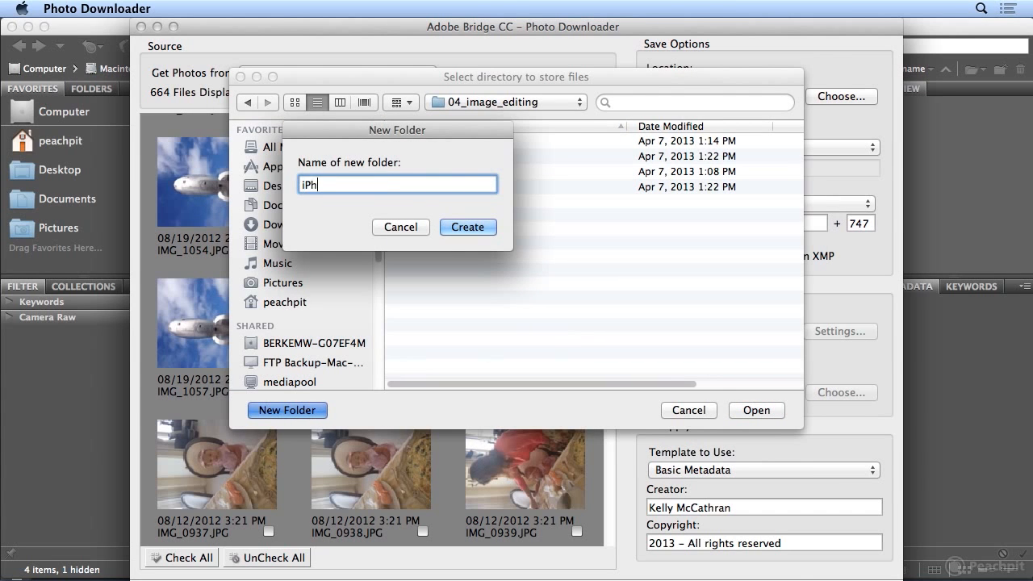
pyautogui.write('one_images')
pyautogui.click(465, 227)
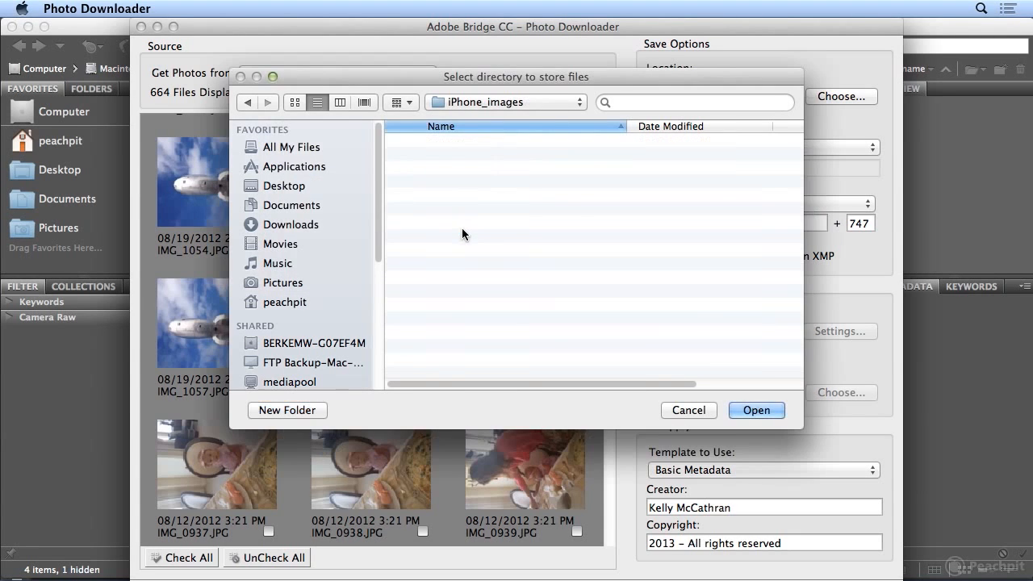
pyautogui.click(758, 411)
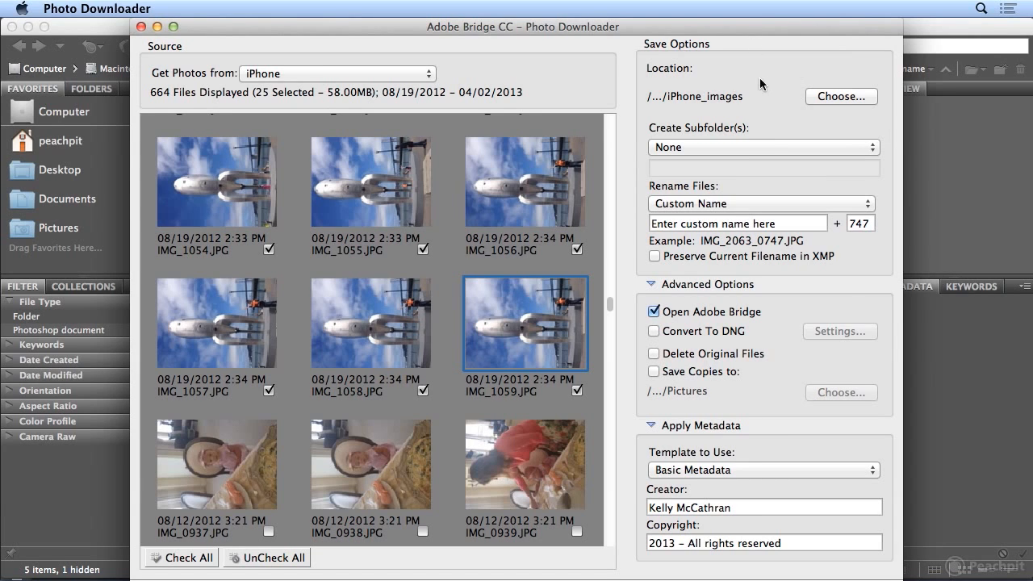
pyautogui.click(744, 148)
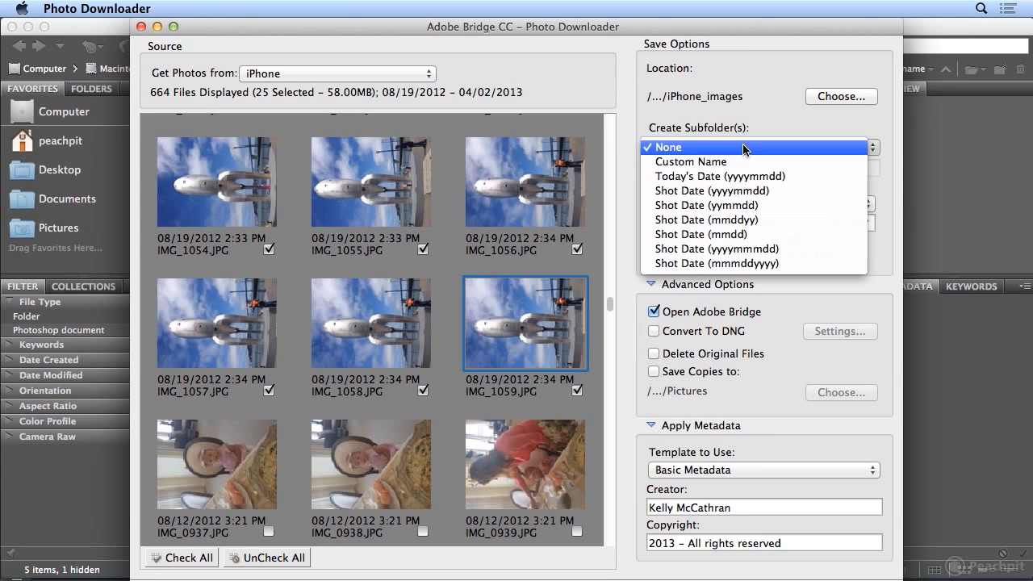
pyautogui.click(706, 192)
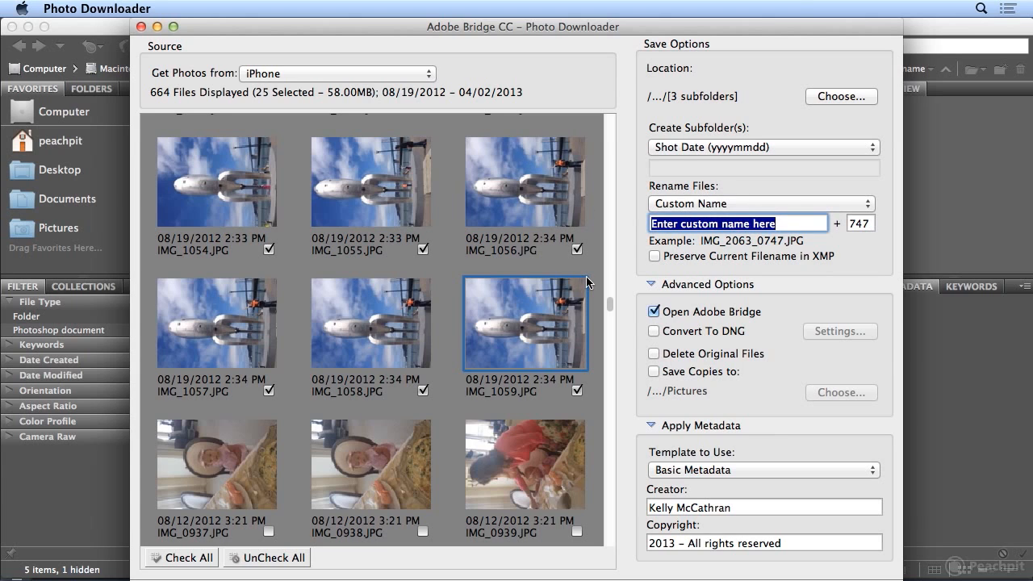
pyautogui.click(733, 150)
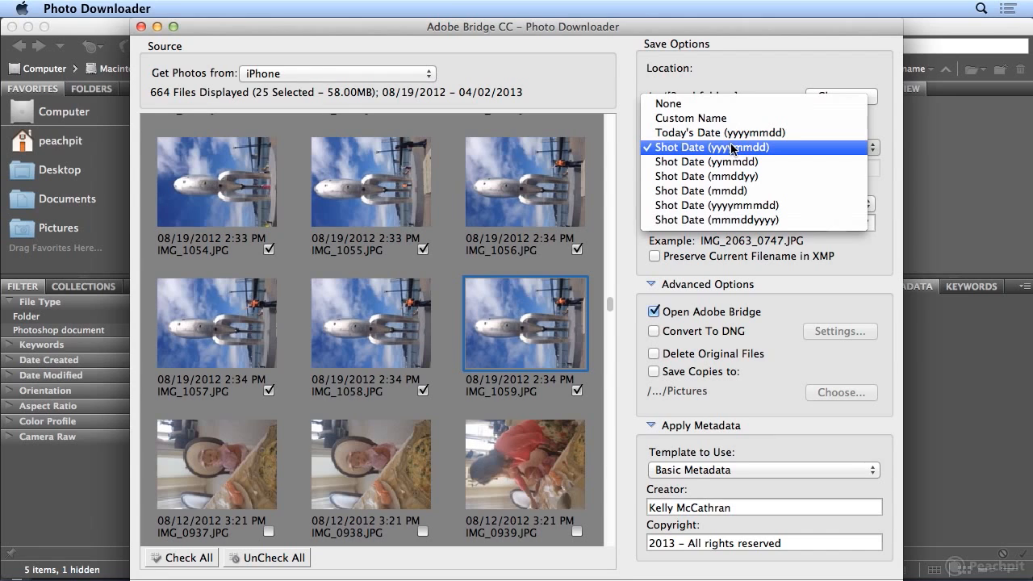
pyautogui.click(712, 109)
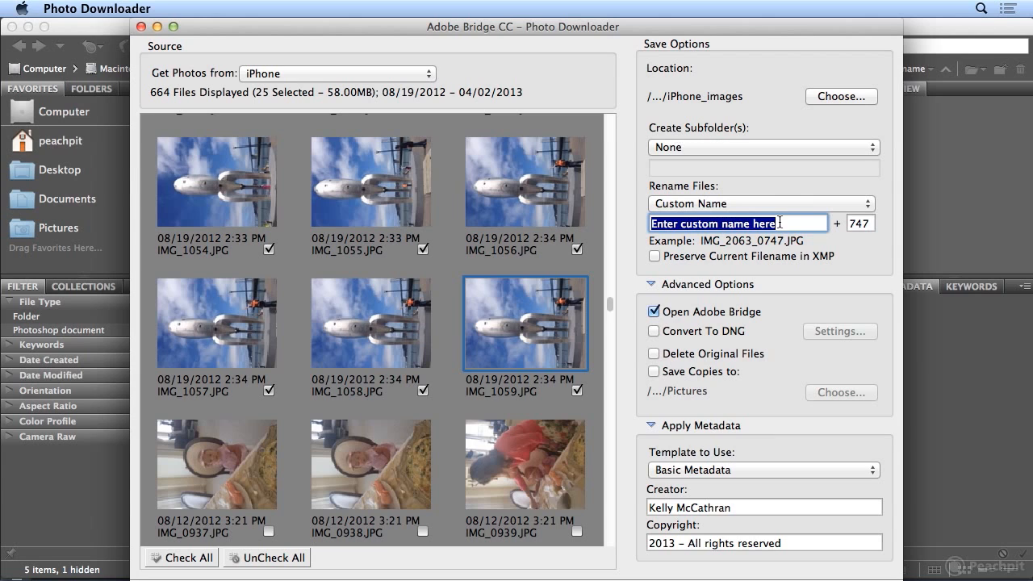
# Set the custom name for the renamed files to iPhone_images with numbering starting at 1.
pyautogui.write('iPhone_images')
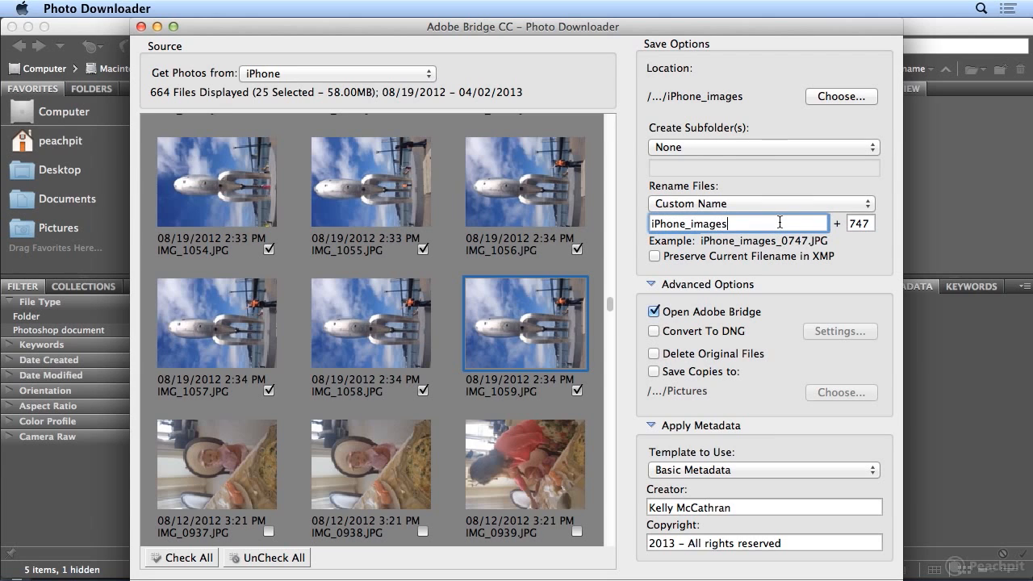
pyautogui.click(861, 223)
pyautogui.doubleClick(861, 223)
pyautogui.write('1')
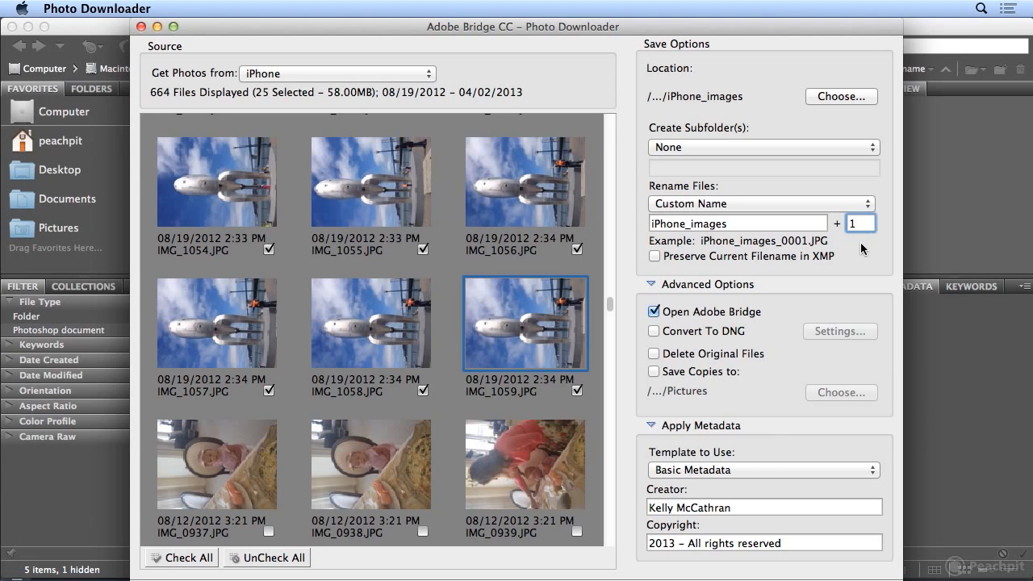
# Keep the Basic Metadata template with its creator and copyright entries and download the marked photos.
pyautogui.click(653, 426)
pyautogui.click(654, 426)
pyautogui.click(681, 471)
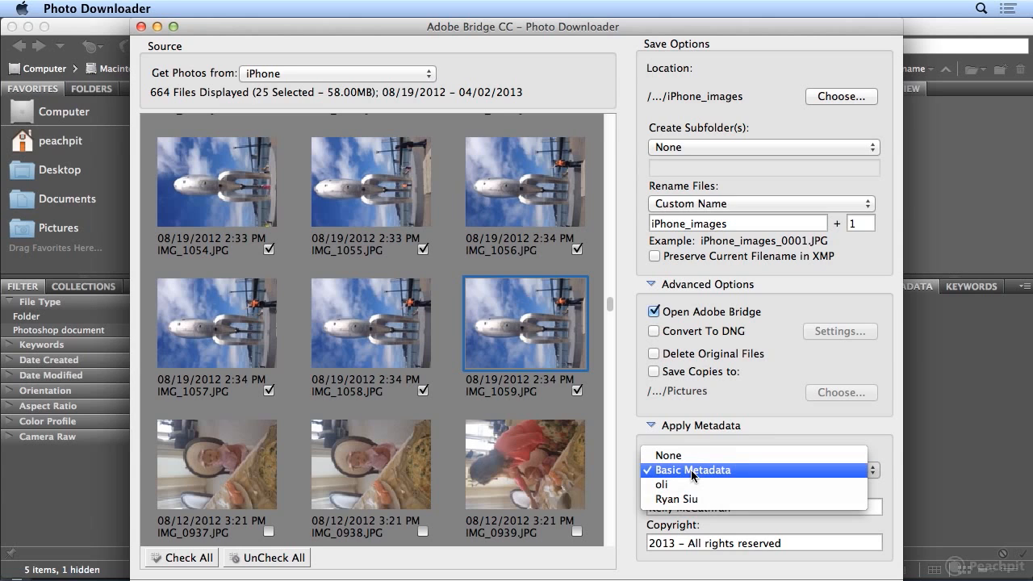
pyautogui.click(692, 470)
pyautogui.click(681, 508)
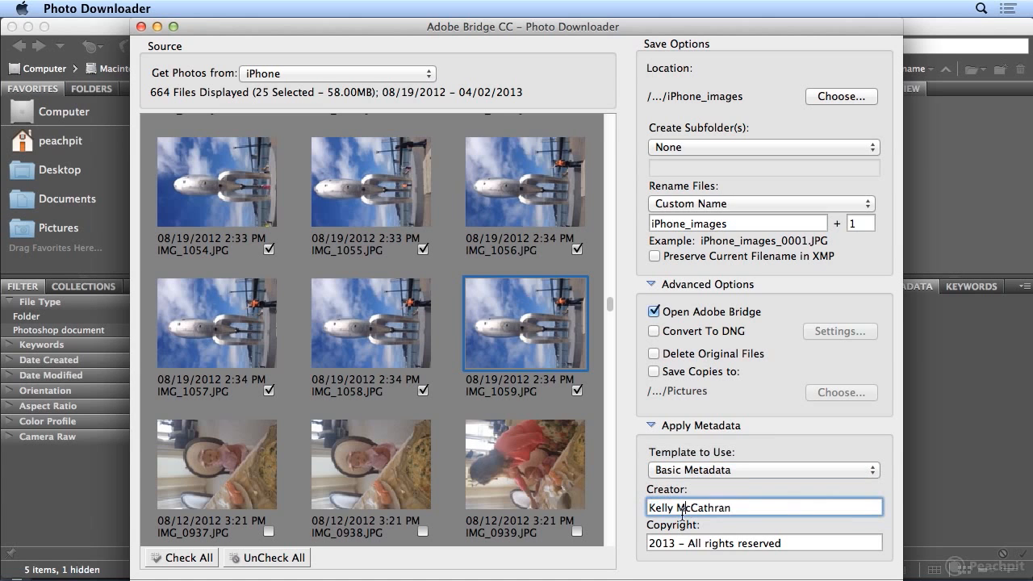
pyautogui.click(693, 544)
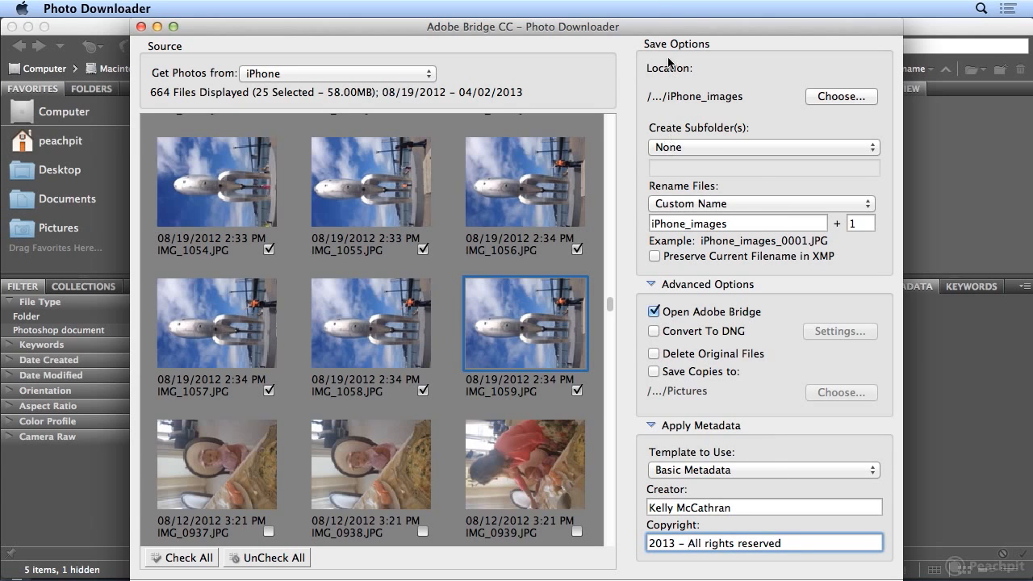
pyautogui.moveTo(658, 24); pyautogui.dragTo(661, 4)
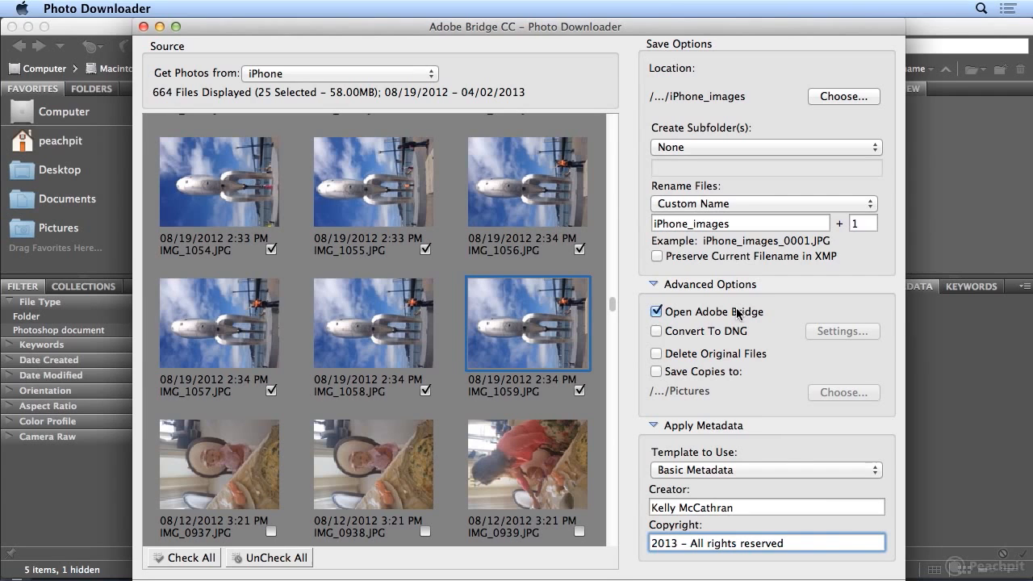
pyautogui.click(845, 571)
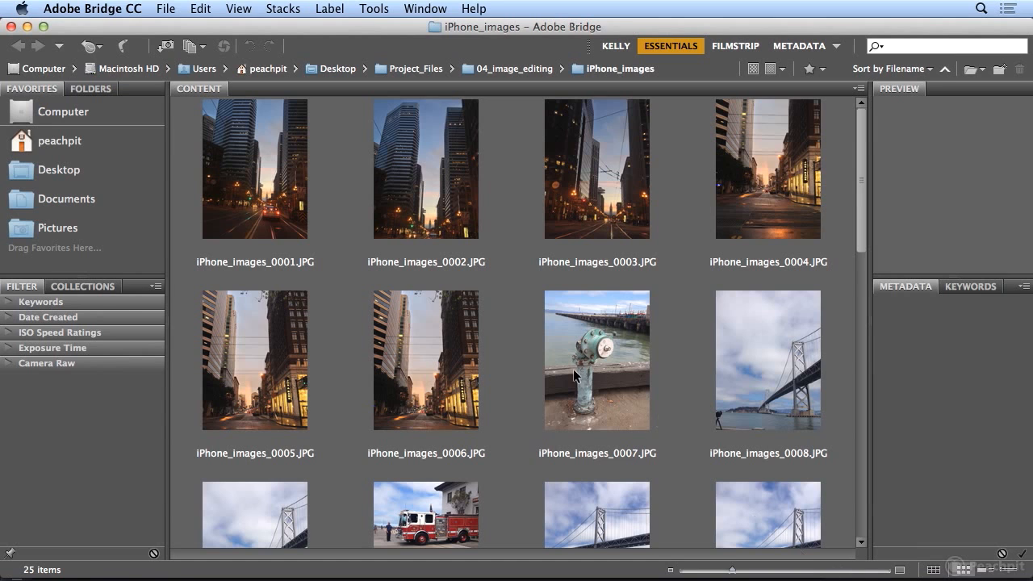
# Preview the imported photos iPhone_images_0001.JPG, iPhone_images_0002.JPG and iPhone_images_0003.JPG one after another.
pyautogui.click(278, 195)
pyautogui.click(402, 209)
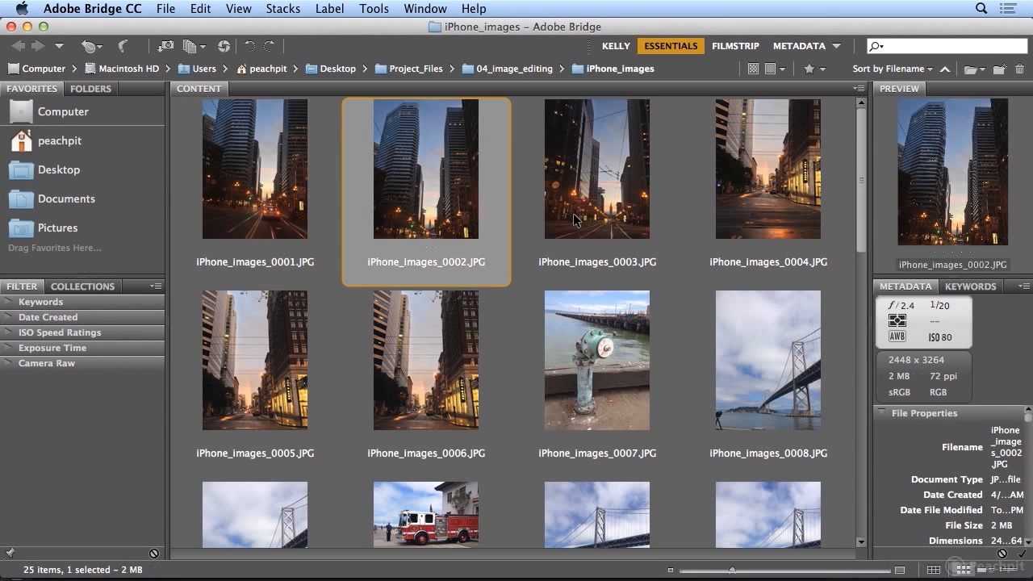
pyautogui.click(588, 216)
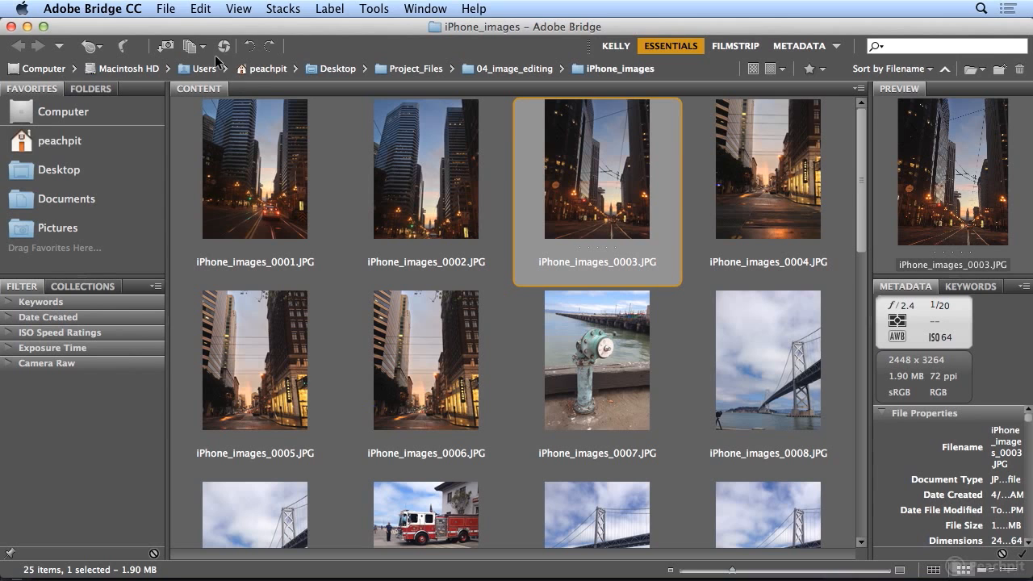
# Select all photos in the iPhone_images folder and play them as a full-screen slideshow.
pyautogui.click(198, 8)
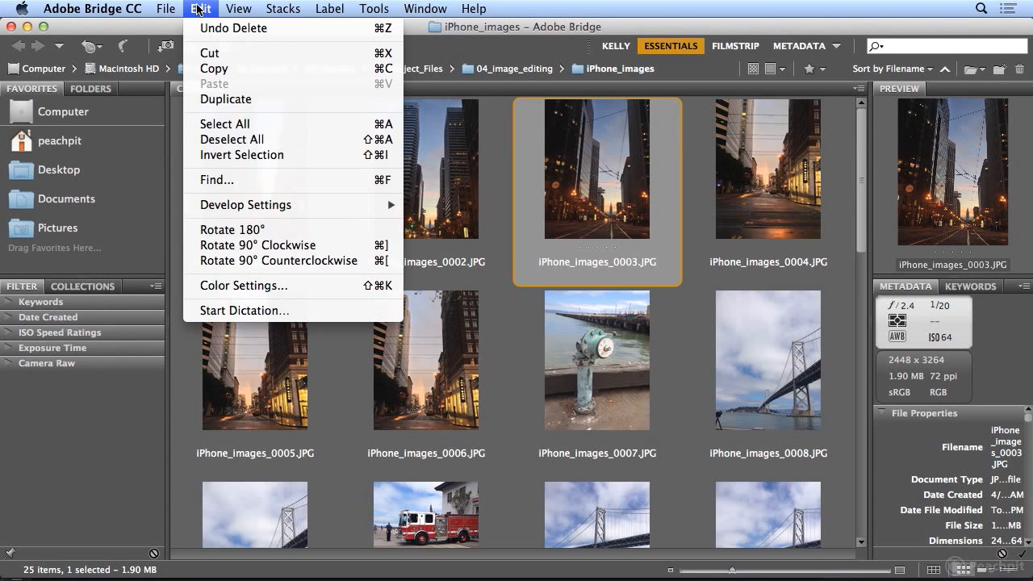
pyautogui.click(232, 123)
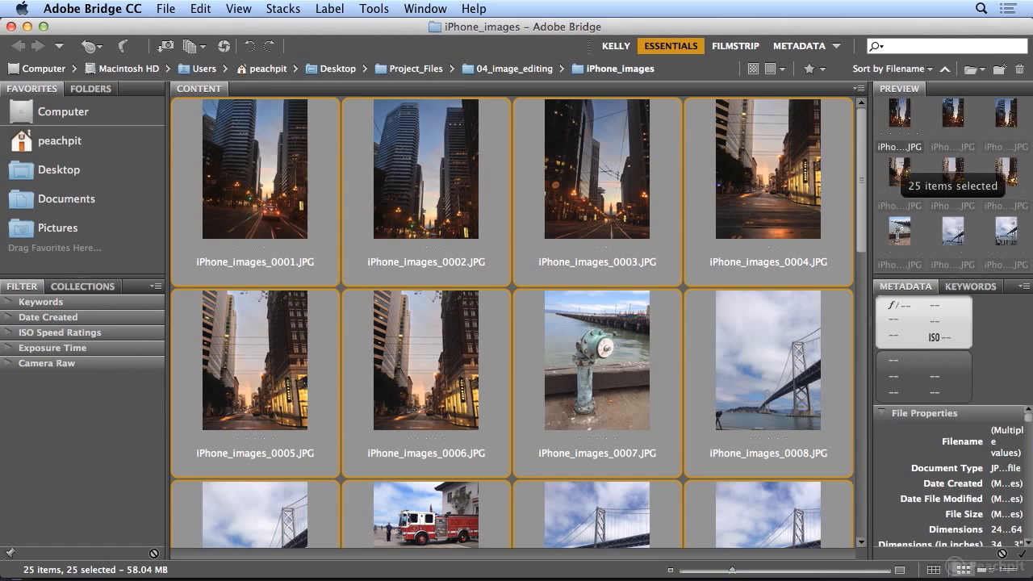
pyautogui.click(239, 9)
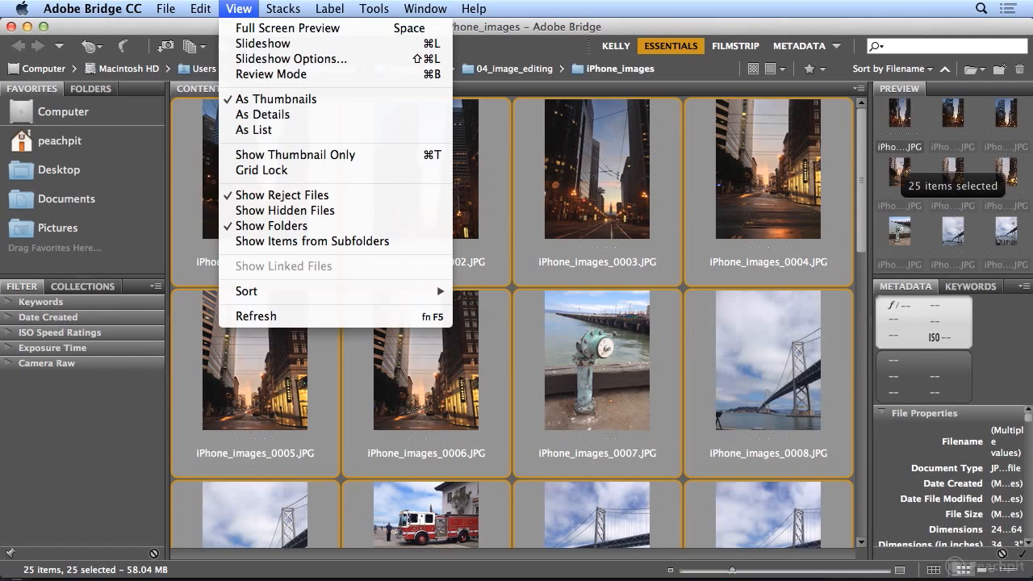
pyautogui.click(254, 43)
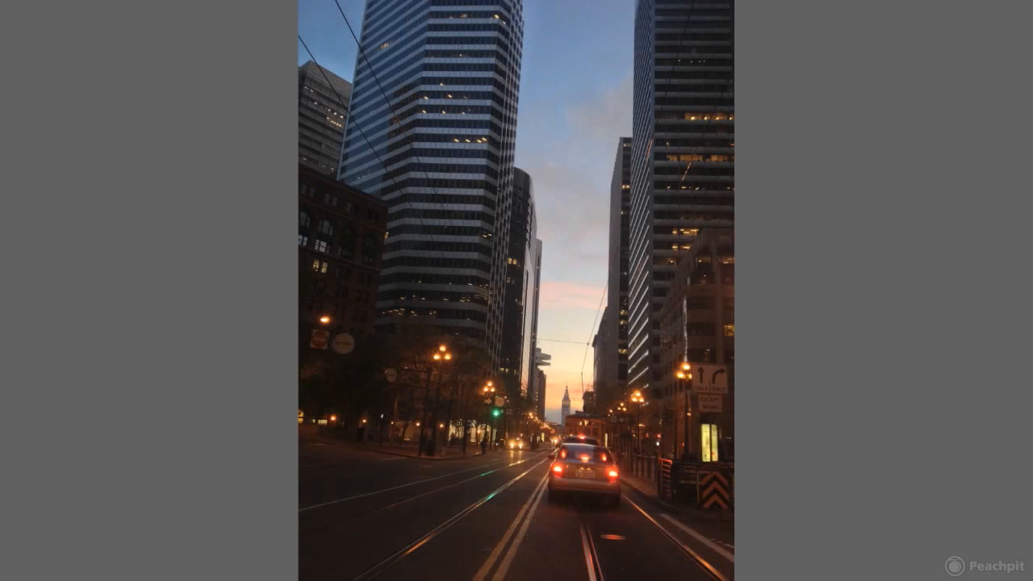